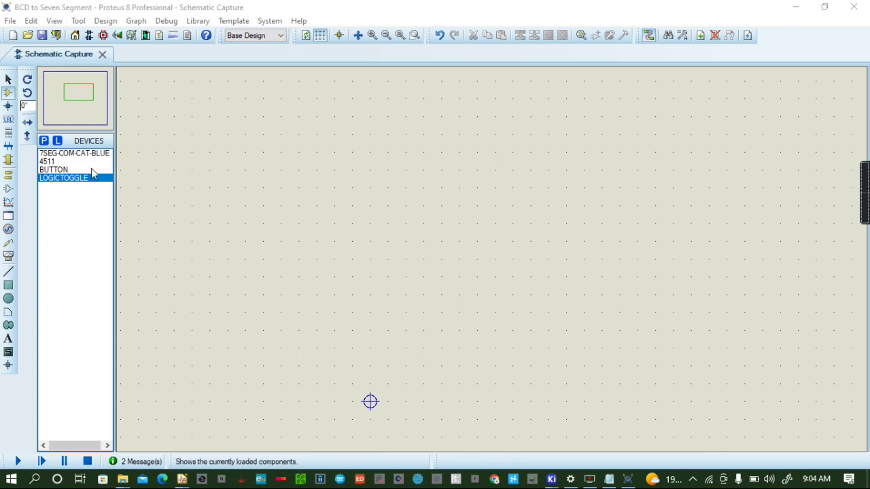
Step: Place the 7SEG-COM-CAT-BLUE display on the right and the 4511 decoder left of it
{"action": "left_click", "coordinate": [55, 154]}
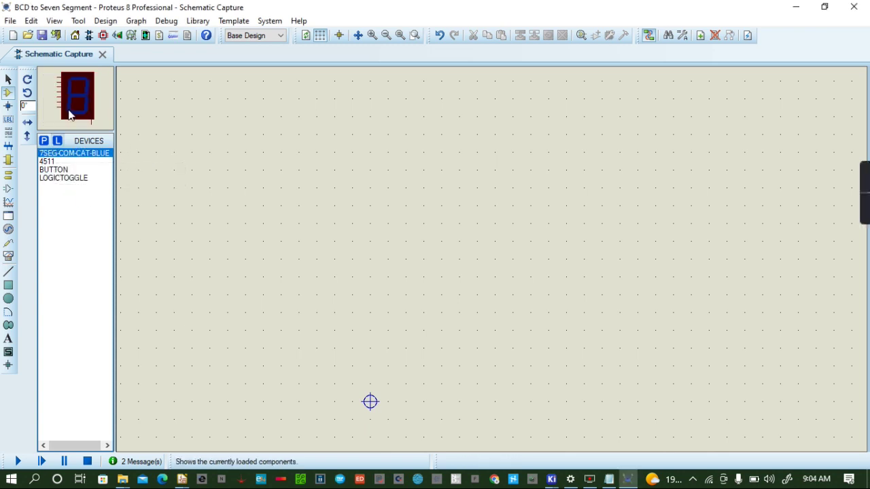
{"action": "left_click", "coordinate": [696, 203]}
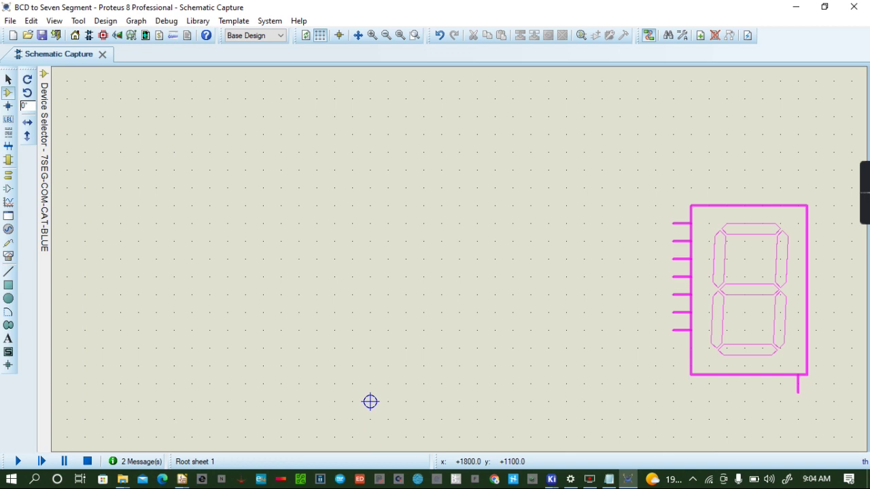
{"action": "left_click", "coordinate": [676, 159]}
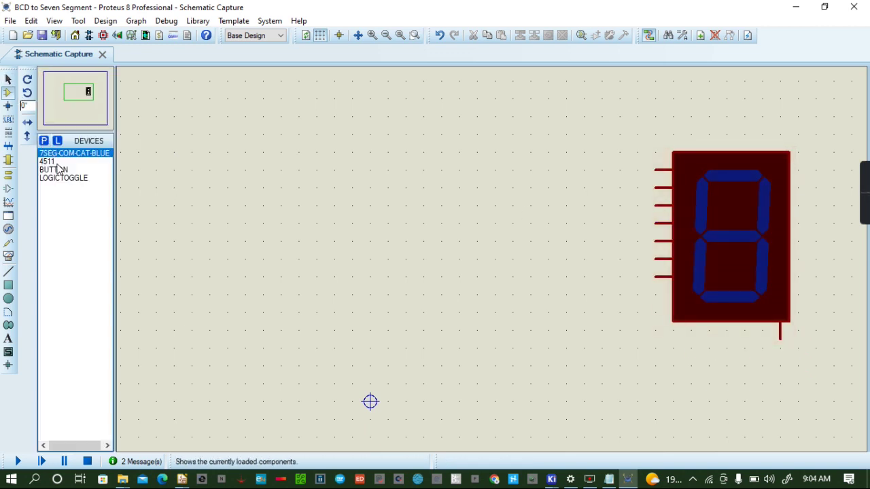
{"action": "left_click", "coordinate": [57, 162]}
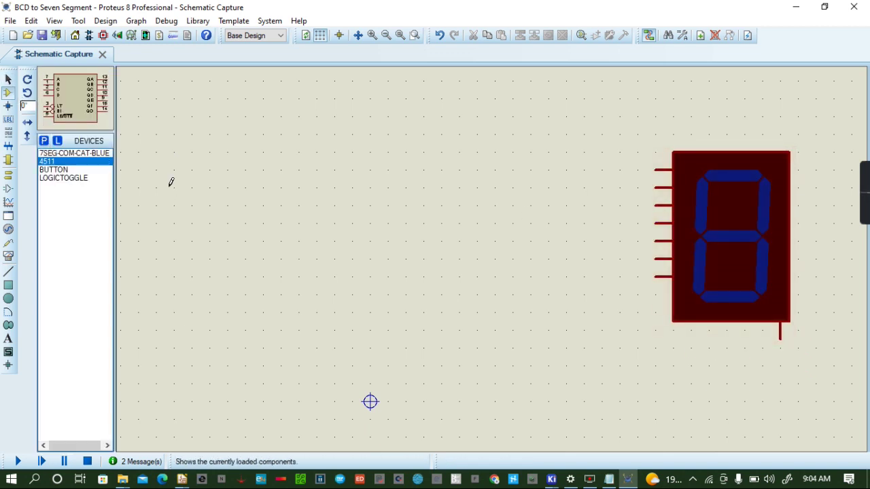
{"action": "left_click", "coordinate": [541, 226]}
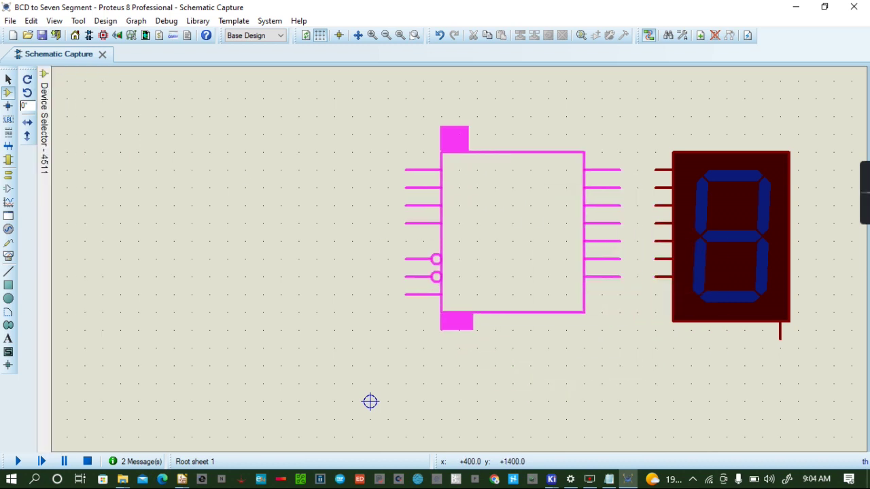
{"action": "left_click", "coordinate": [513, 233]}
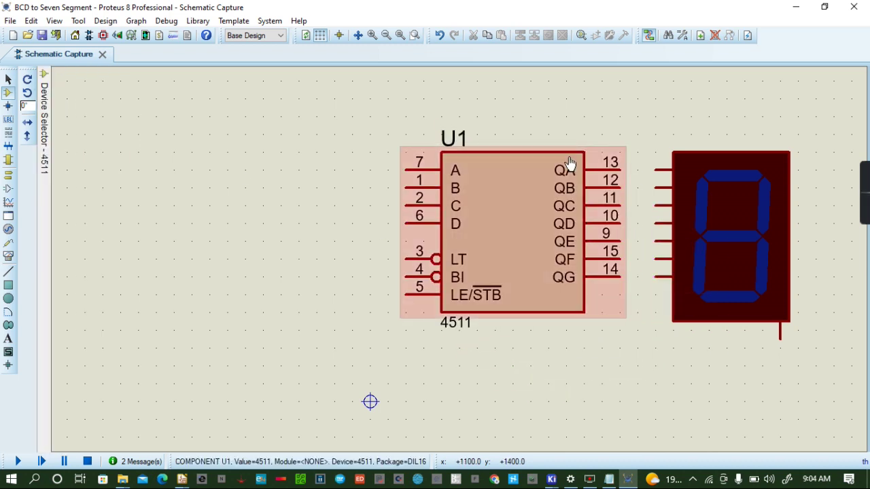
Step: Wire decoder outputs QA, QB, QC and QD to the display's first four inputs
{"action": "left_click", "coordinate": [626, 170]}
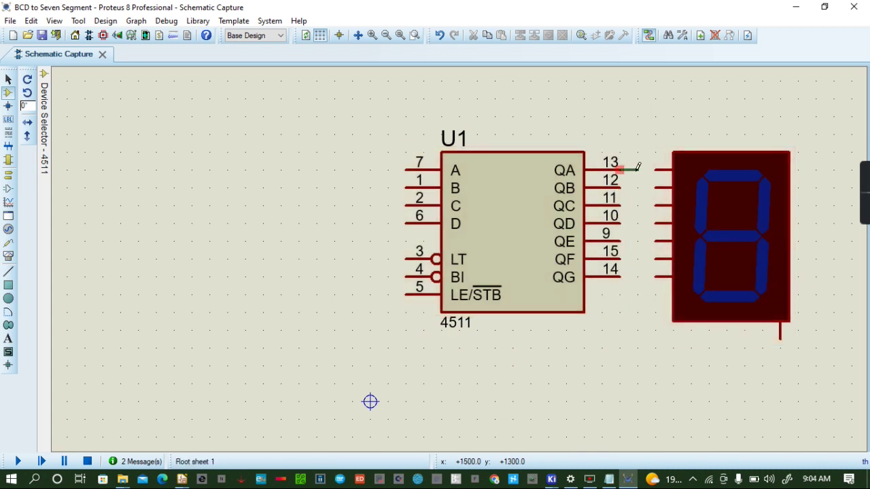
{"action": "left_click", "coordinate": [654, 170]}
{"action": "left_click", "coordinate": [620, 188]}
{"action": "left_click", "coordinate": [656, 187]}
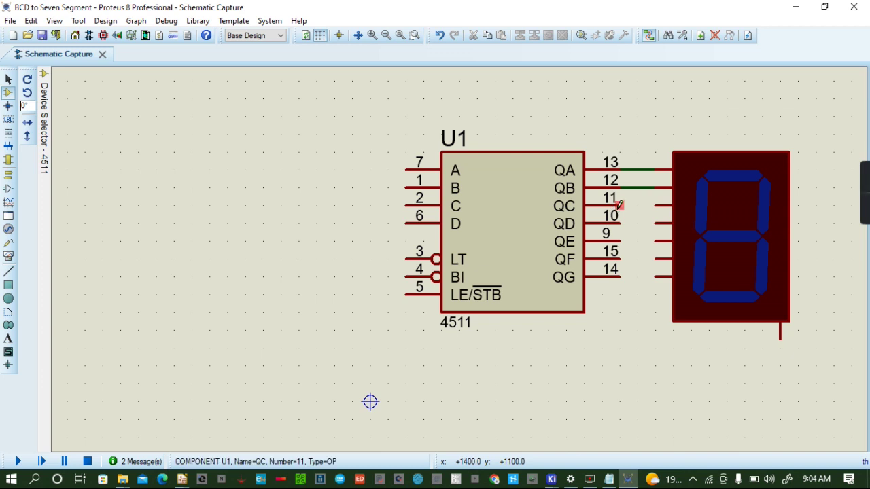
{"action": "left_click", "coordinate": [620, 204]}
{"action": "left_click", "coordinate": [655, 205]}
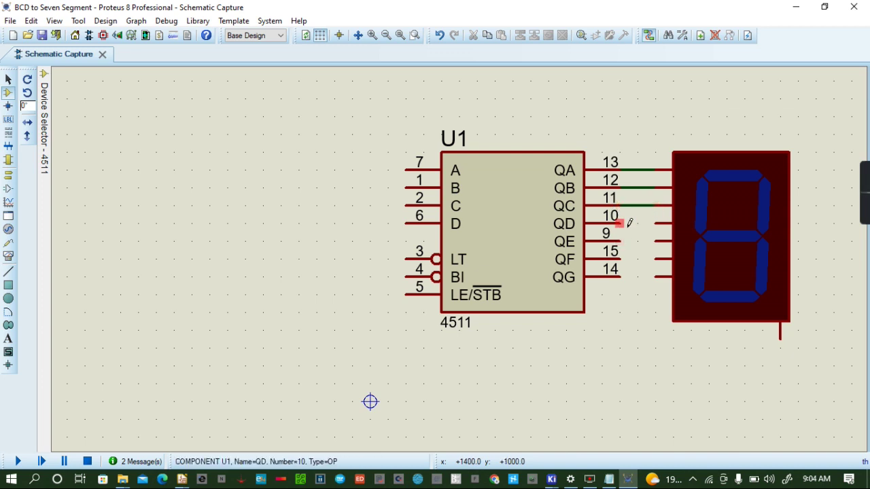
{"action": "left_click", "coordinate": [621, 223]}
{"action": "left_click", "coordinate": [655, 223]}
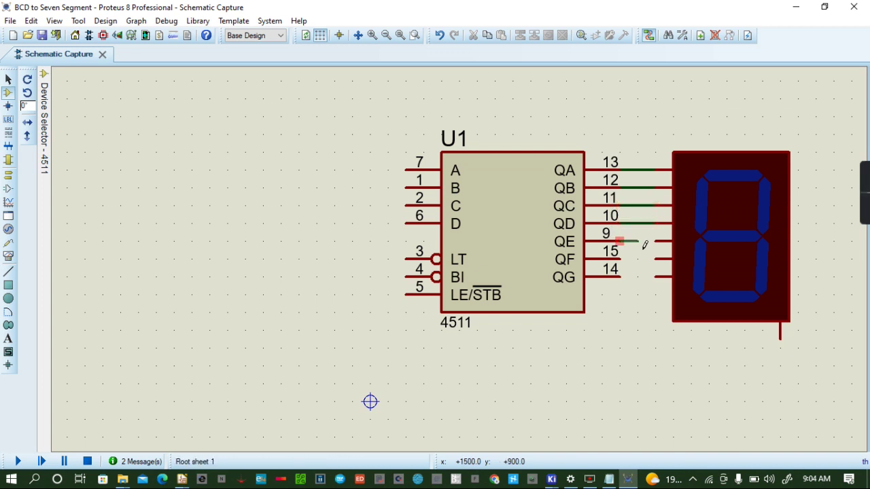
Step: Wire outputs QE, QF and QG to the display's remaining three inputs
{"action": "left_click", "coordinate": [655, 241]}
{"action": "left_click", "coordinate": [620, 259]}
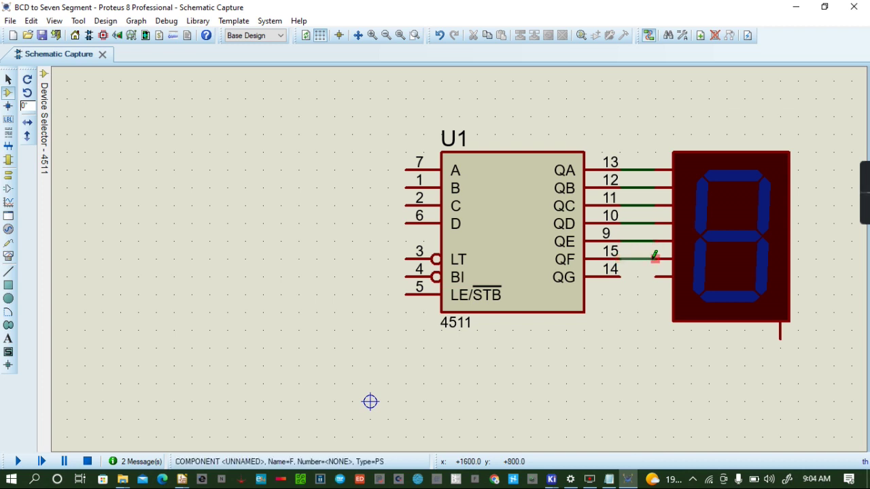
{"action": "left_click", "coordinate": [655, 259]}
{"action": "left_click", "coordinate": [619, 276]}
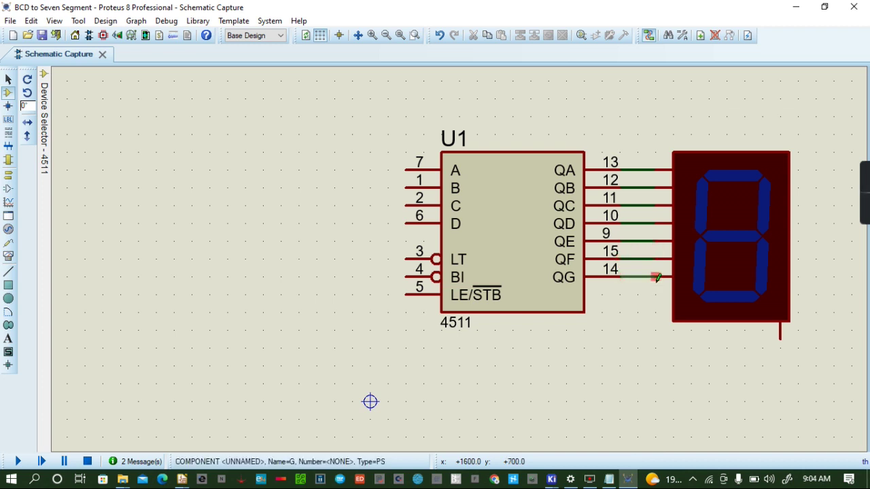
{"action": "left_click", "coordinate": [657, 277]}
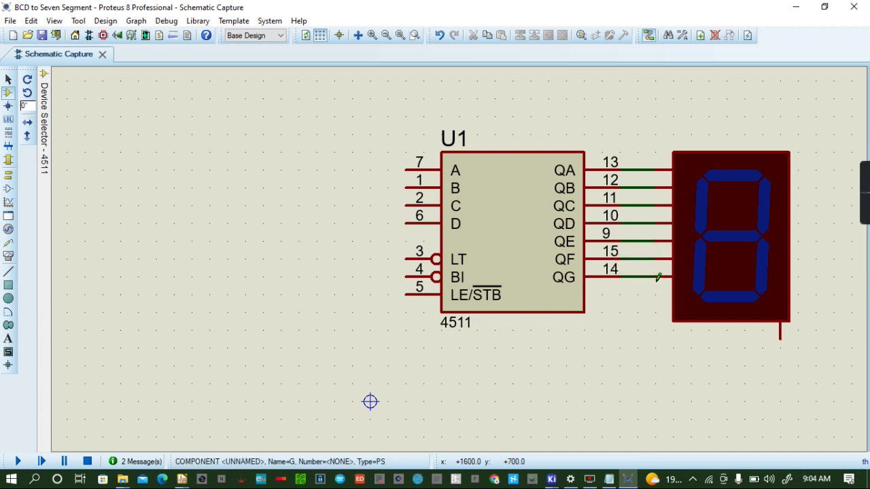
Step: Place a ground terminal below the display and wire the display's common pin to it
{"action": "left_click", "coordinate": [10, 175]}
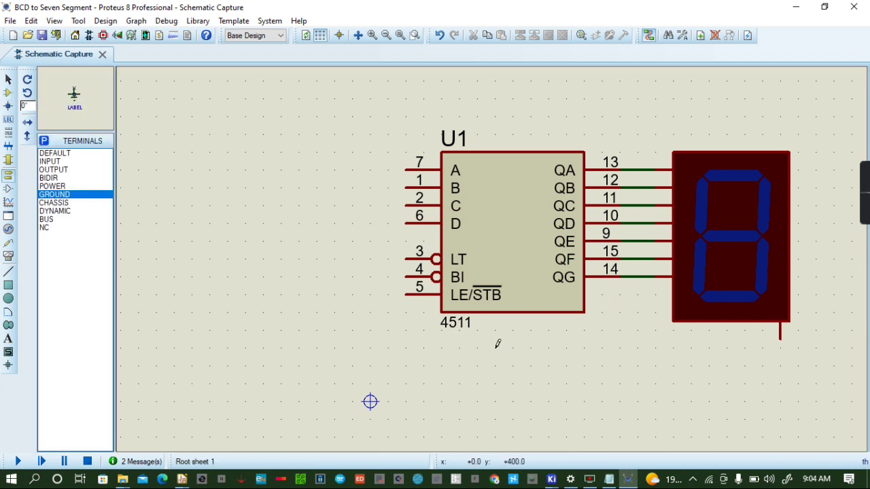
{"action": "left_click", "coordinate": [787, 386]}
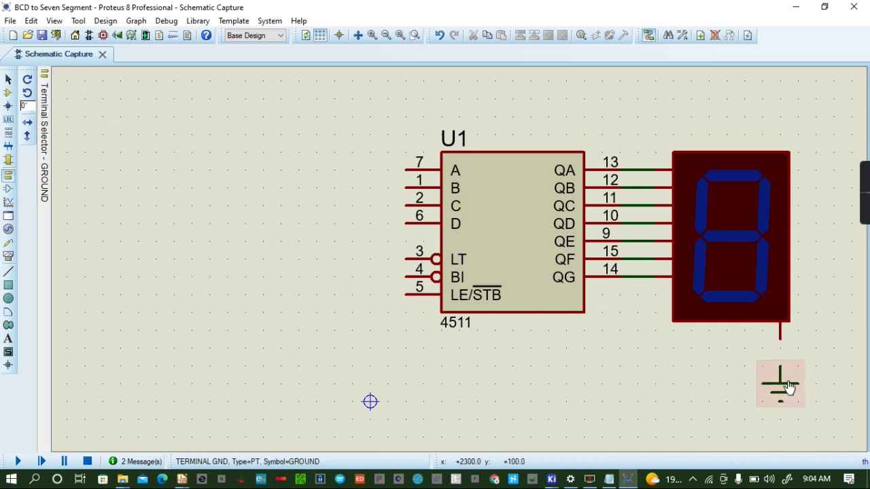
{"action": "left_click", "coordinate": [780, 335]}
{"action": "left_click", "coordinate": [781, 363]}
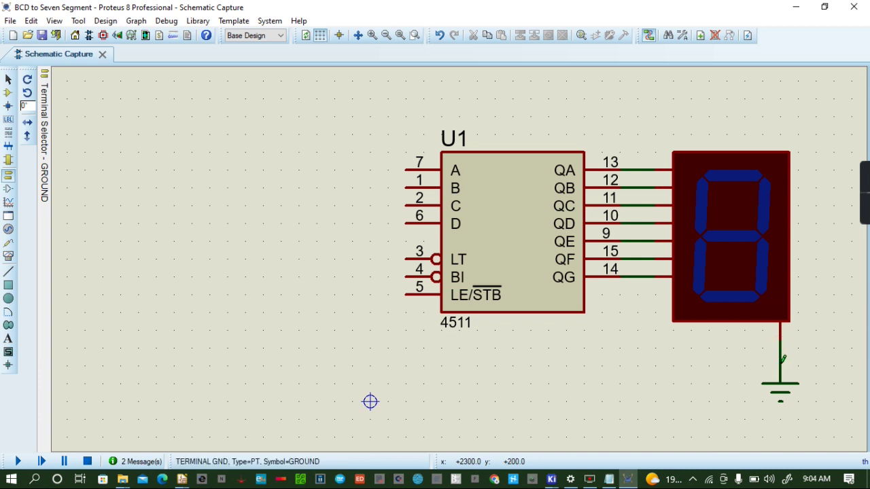
Step: Wire the 4511's LE/STB pin 5 onto the ground wire
{"action": "left_click", "coordinate": [406, 293]}
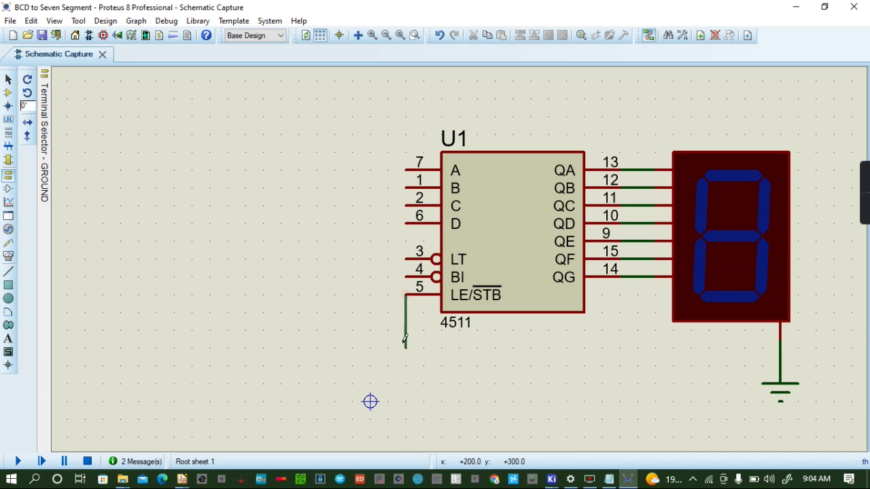
{"action": "left_click", "coordinate": [780, 350]}
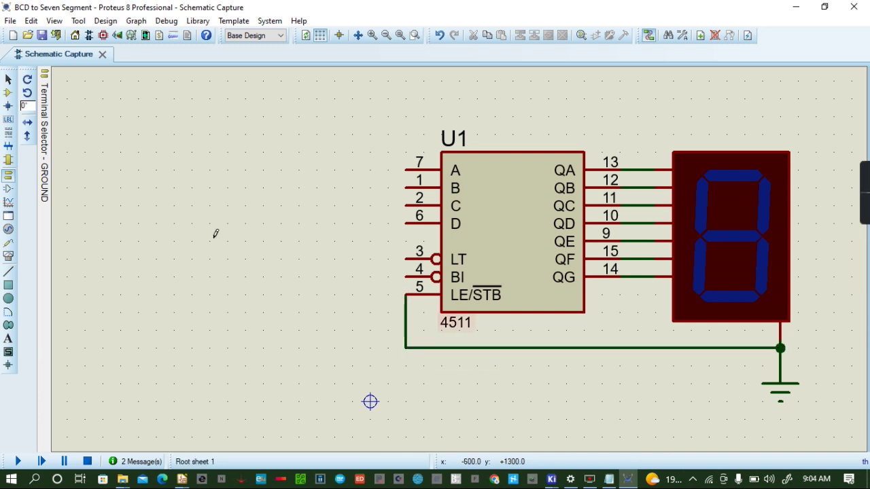
{"action": "left_click", "coordinate": [42, 98]}
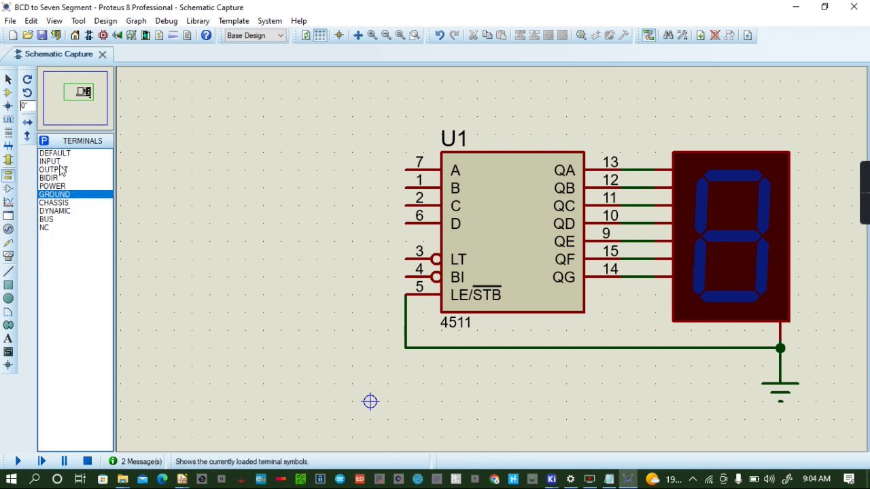
Step: Place four push buttons stacked vertically left of the 4511 decoder
{"action": "left_click", "coordinate": [8, 93]}
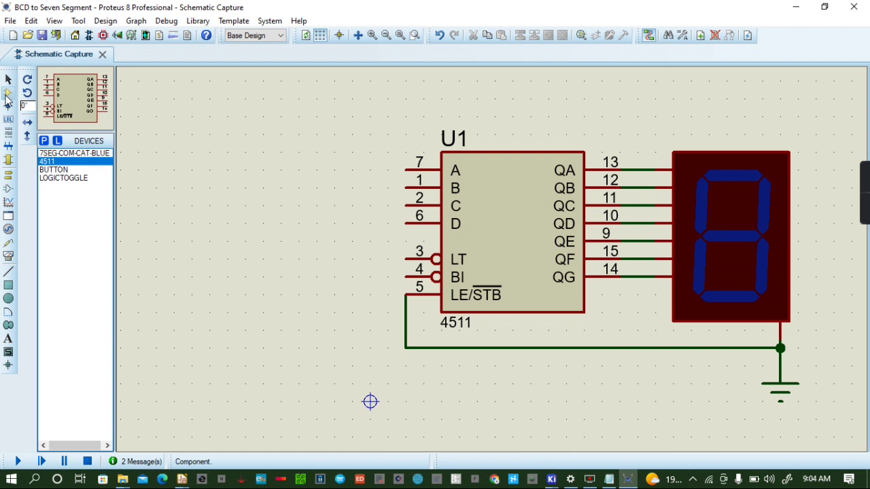
{"action": "left_click", "coordinate": [58, 170]}
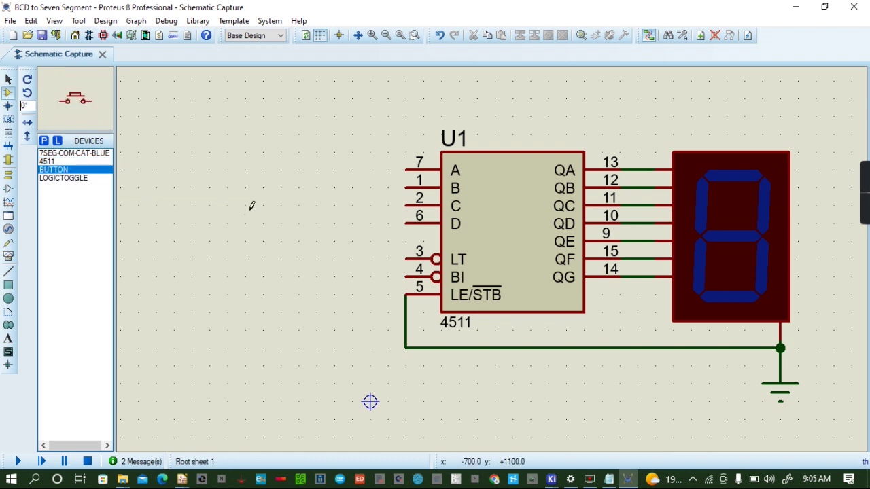
{"action": "left_click", "coordinate": [306, 165]}
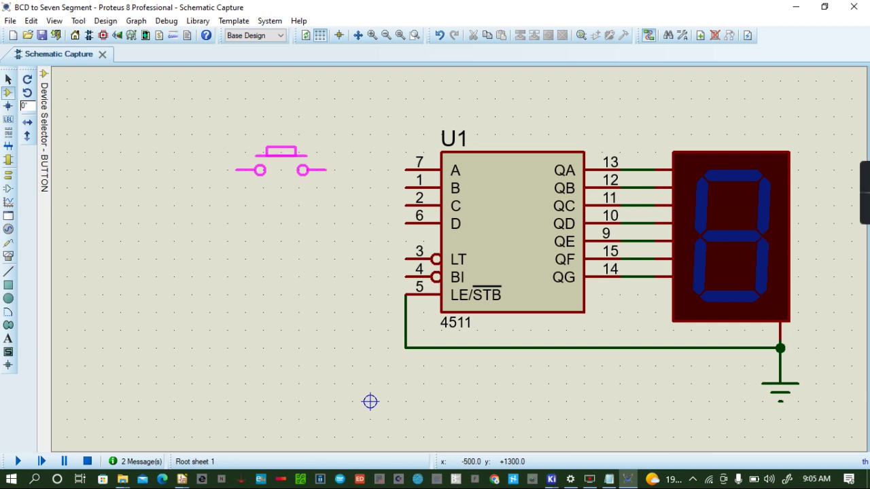
{"action": "left_click", "coordinate": [299, 169]}
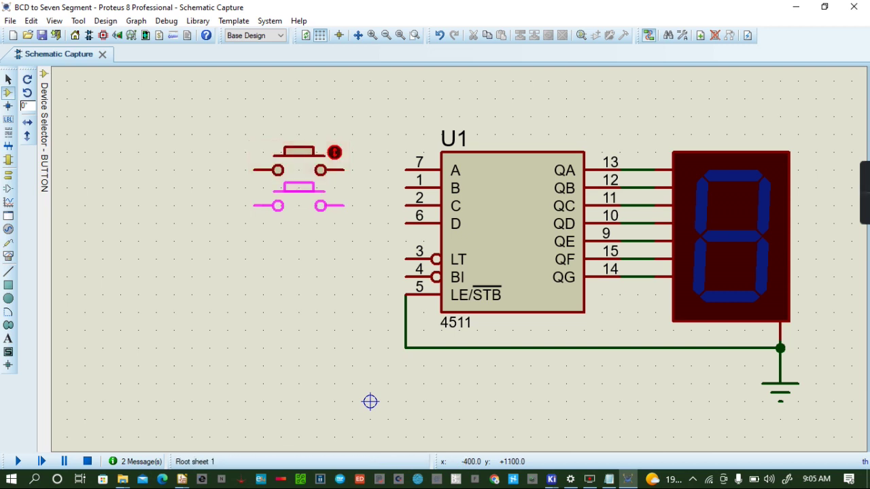
{"action": "left_click", "coordinate": [299, 206]}
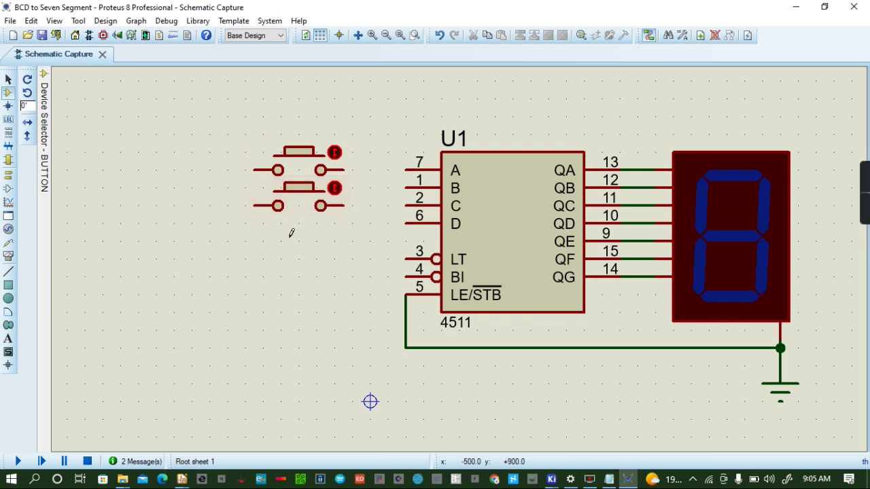
{"action": "left_click", "coordinate": [299, 241]}
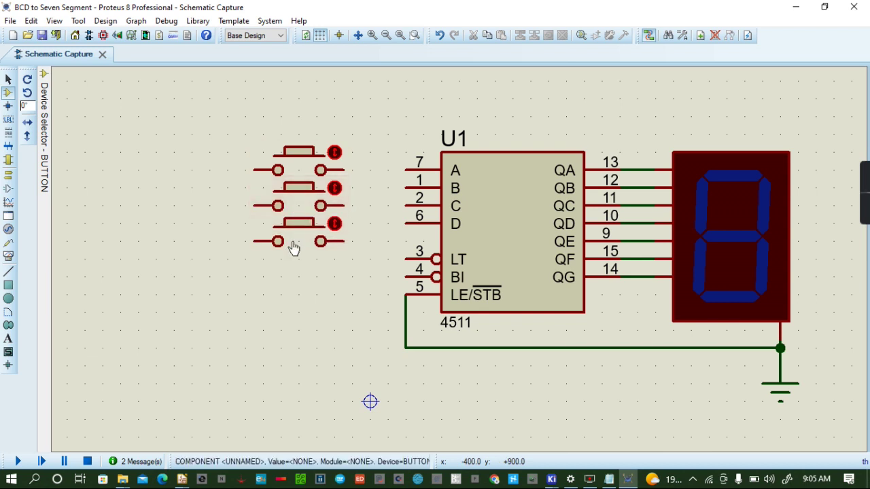
{"action": "left_click", "coordinate": [297, 277]}
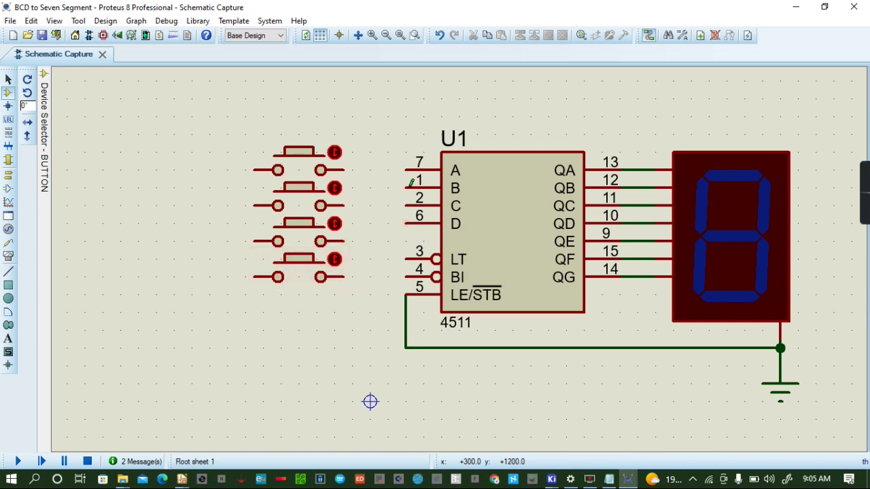
Step: Wire the first three buttons' right pins to 4511 inputs A, B and C
{"action": "left_click", "coordinate": [345, 170]}
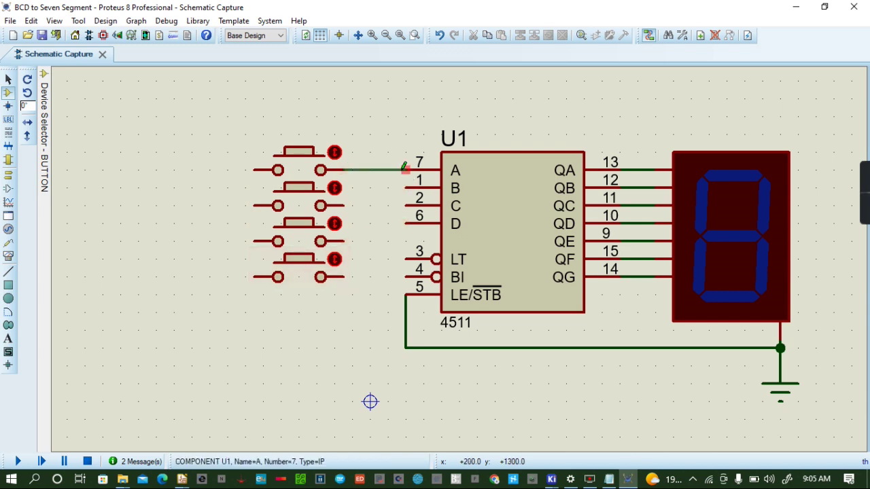
{"action": "left_click", "coordinate": [405, 170]}
{"action": "left_click", "coordinate": [344, 206]}
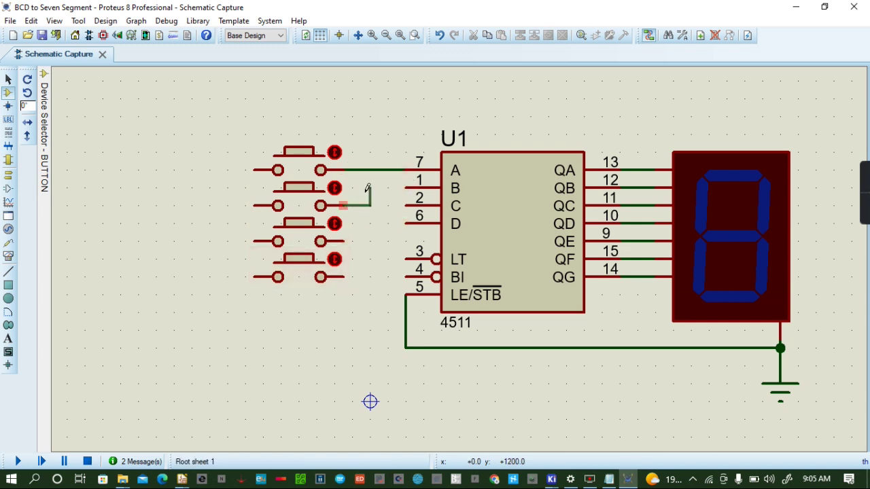
{"action": "left_click", "coordinate": [406, 187]}
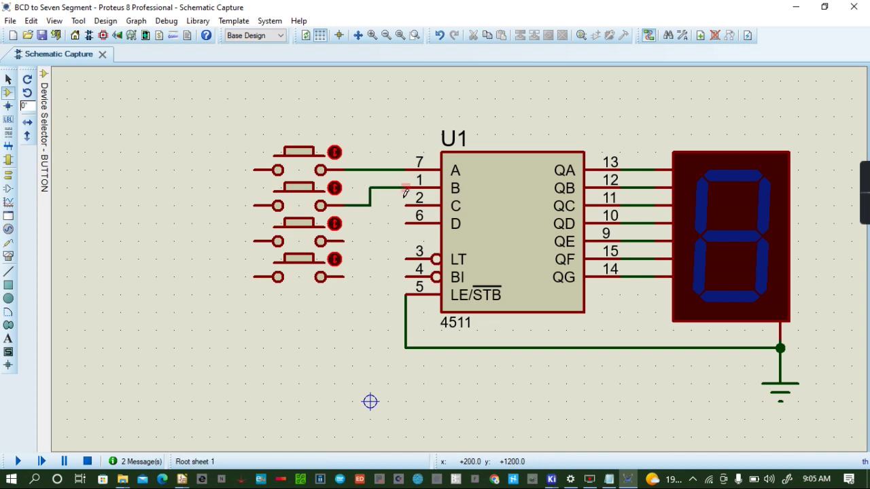
{"action": "left_click", "coordinate": [344, 241]}
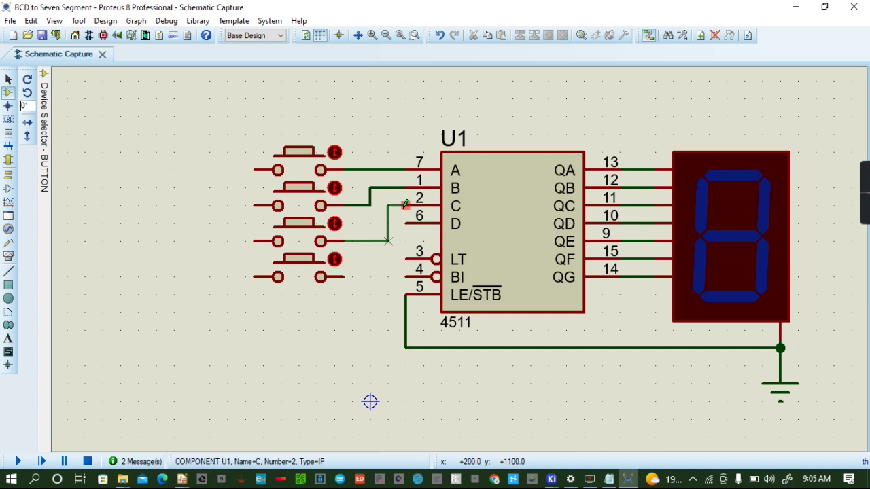
{"action": "left_click", "coordinate": [408, 205]}
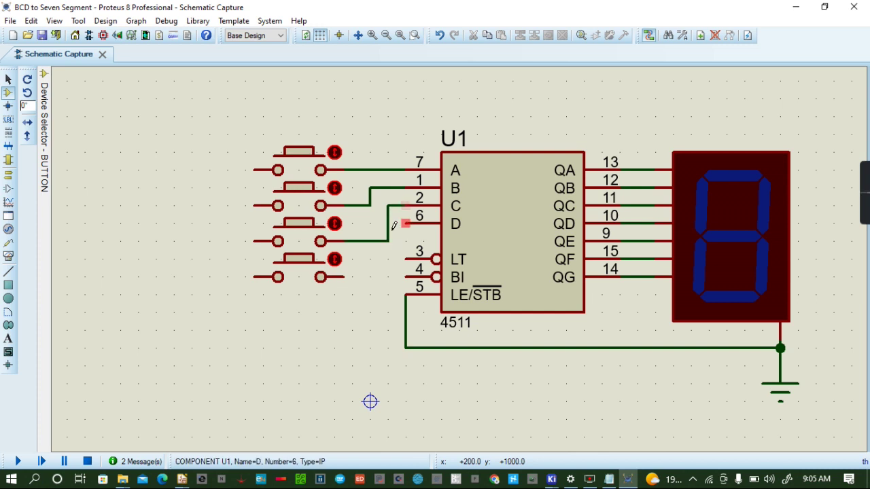
{"action": "left_click", "coordinate": [345, 277]}
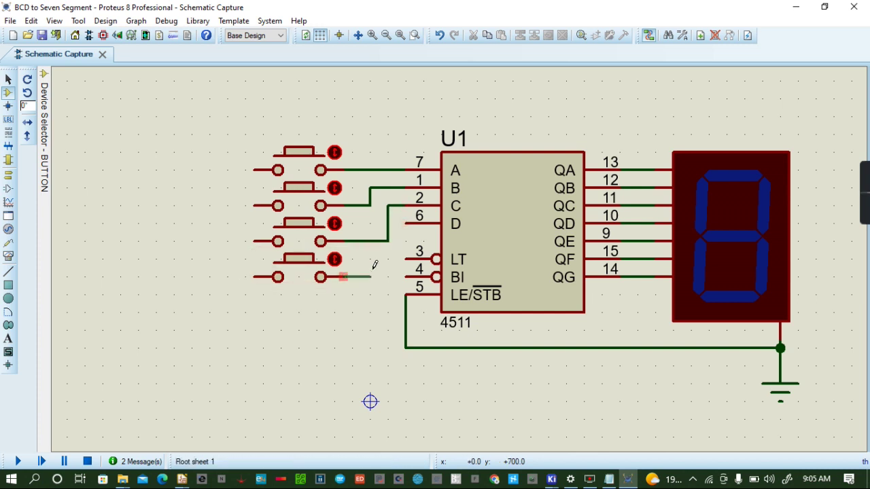
Step: Select the four push buttons and Block Move them as a group to the left
{"action": "right_click", "coordinate": [398, 246]}
{"action": "mouse_move", "coordinate": [245, 116]}
{"action": "left_mouse_down"}
{"action": "mouse_move", "coordinate": [305, 218]}
{"action": "mouse_move", "coordinate": [367, 295]}
{"action": "left_mouse_up"}
{"action": "right_click", "coordinate": [373, 296]}
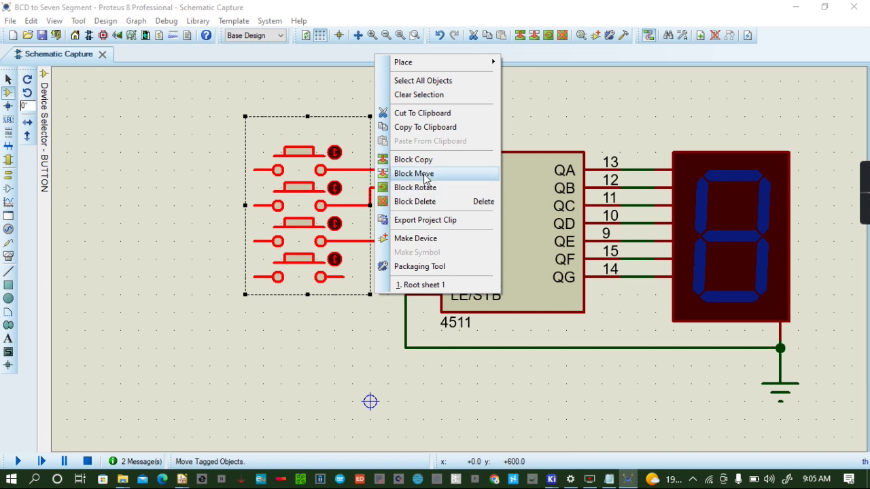
{"action": "left_click", "coordinate": [425, 177]}
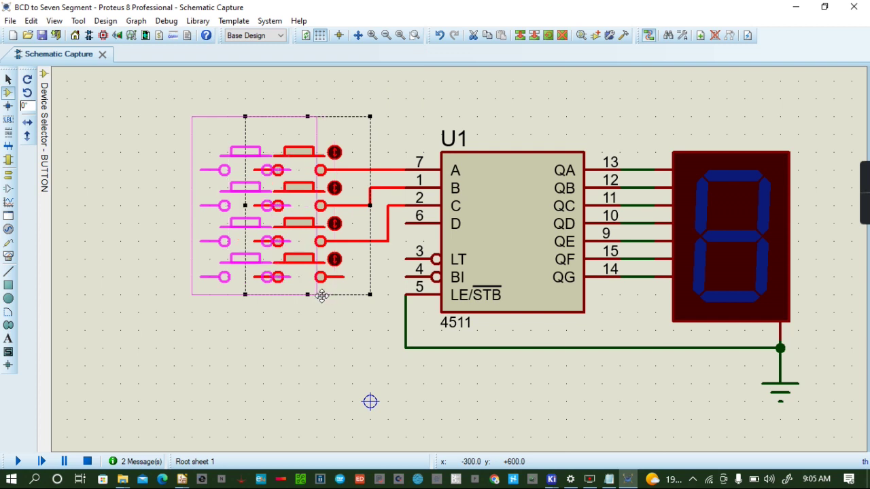
Step: Drop the button block further left and delete the old wire to input C
{"action": "left_click", "coordinate": [317, 294]}
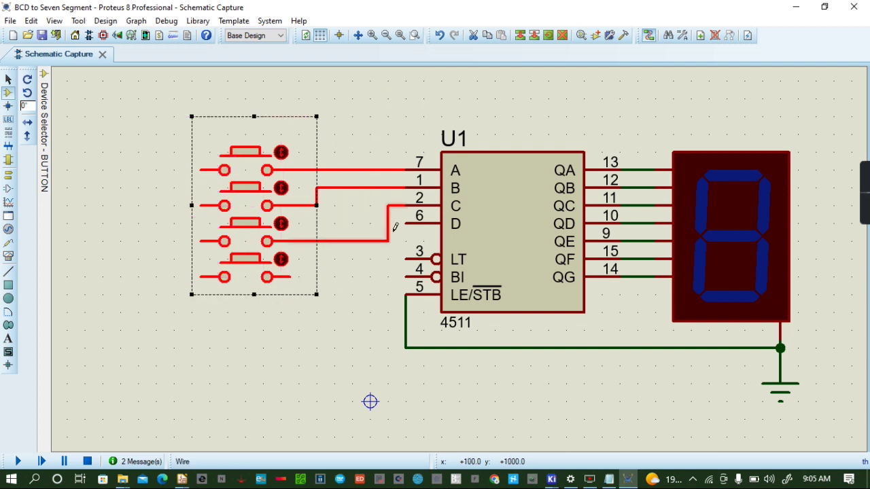
{"action": "left_click", "coordinate": [366, 253]}
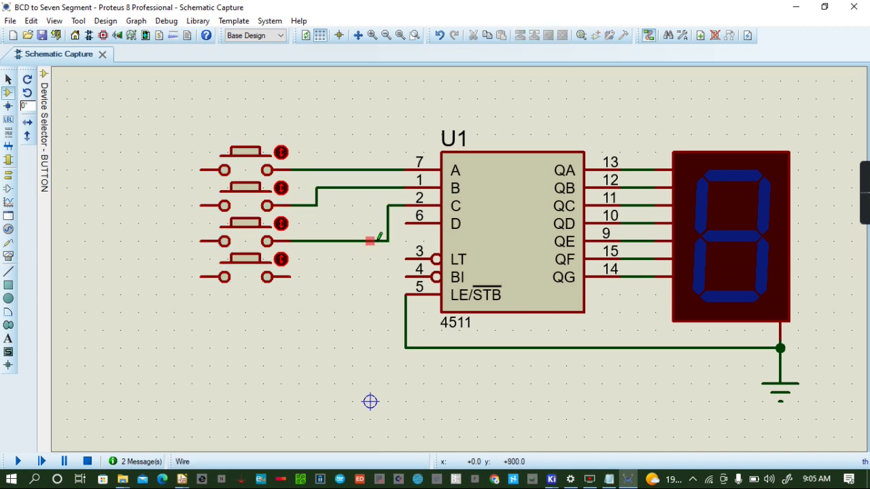
{"action": "right_click", "coordinate": [389, 236]}
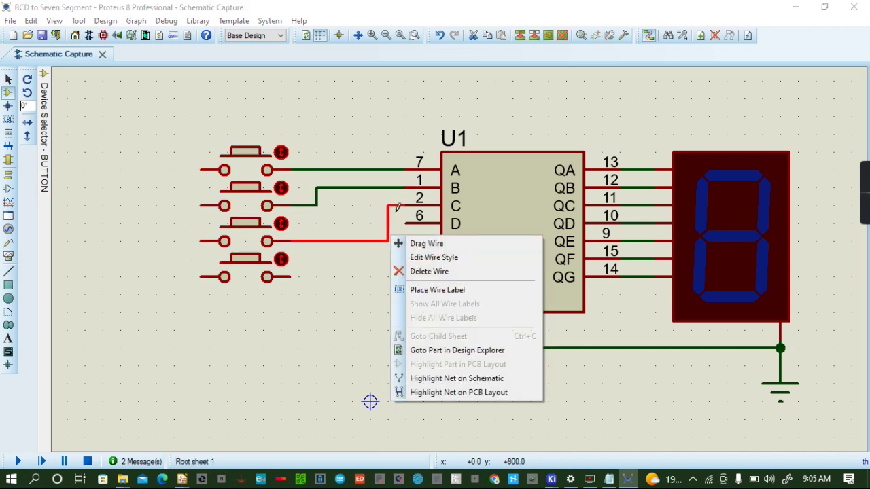
{"action": "left_click", "coordinate": [428, 271]}
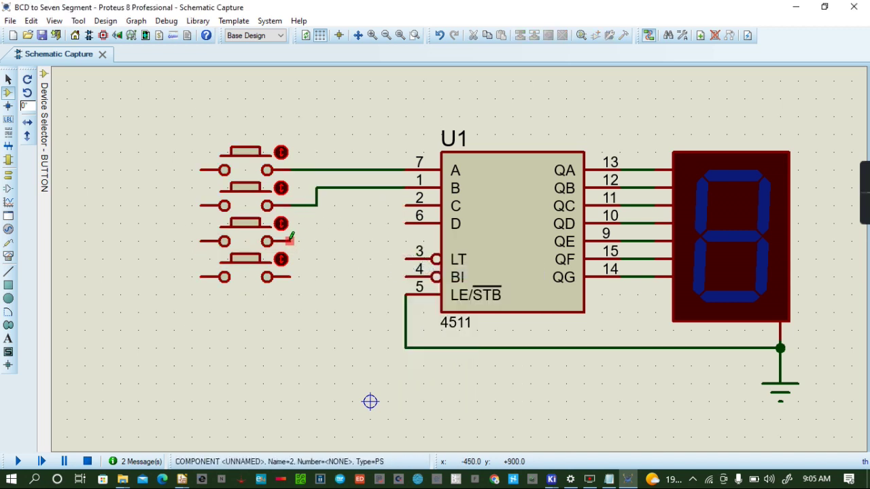
Step: Rewire the third button to input C and the fourth button to input D
{"action": "left_click", "coordinate": [290, 241]}
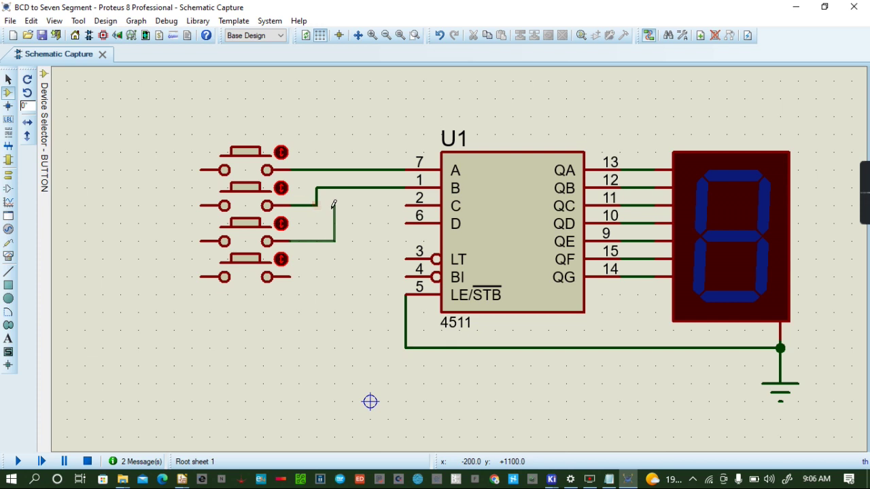
{"action": "left_click", "coordinate": [405, 206]}
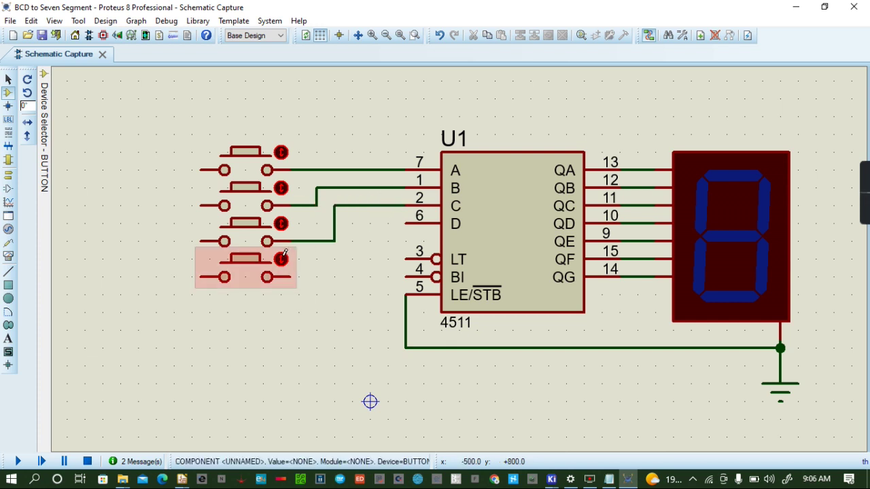
{"action": "left_click", "coordinate": [291, 275]}
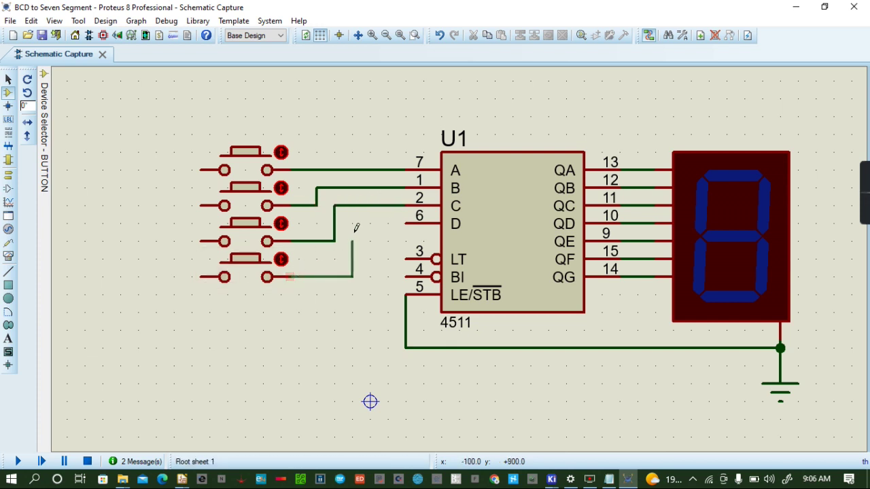
{"action": "left_click", "coordinate": [405, 223]}
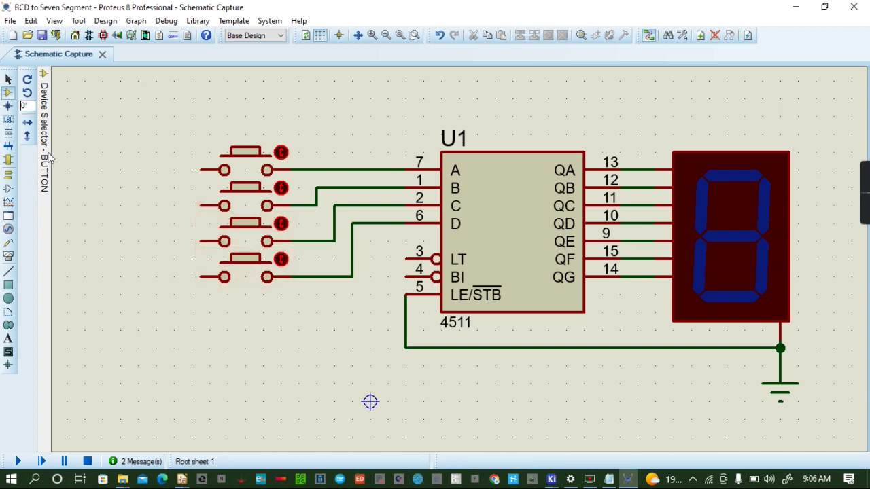
Step: Place a LOGICTOGGLE left of the buttons and wire its output to all four buttons' left pins
{"action": "mouse_move", "coordinate": [43, 129]}
{"action": "left_click", "coordinate": [66, 178]}
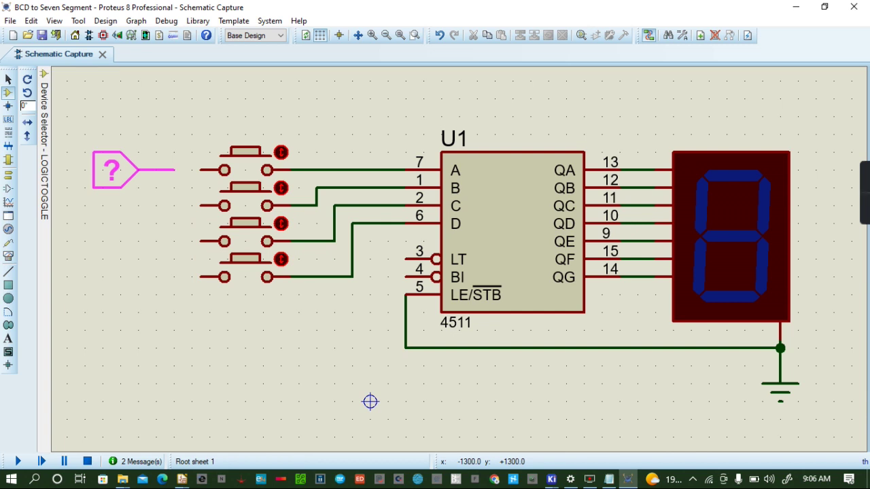
{"action": "left_click", "coordinate": [116, 170]}
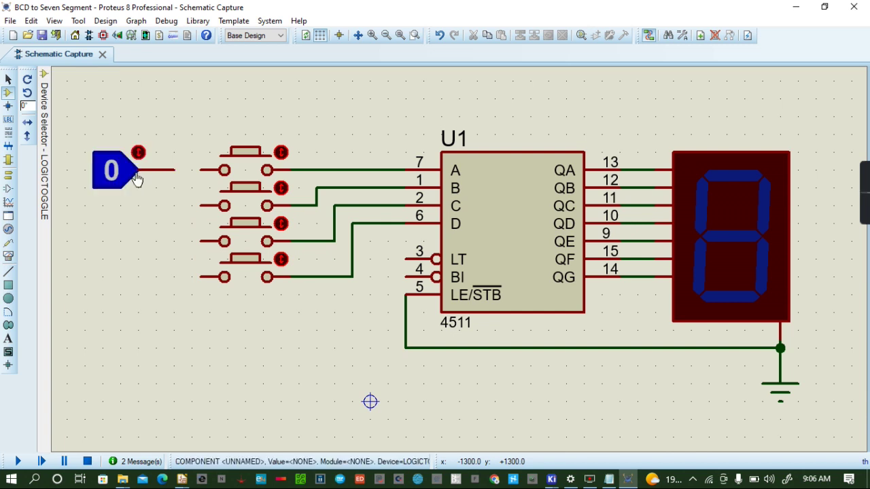
{"action": "left_click", "coordinate": [174, 170]}
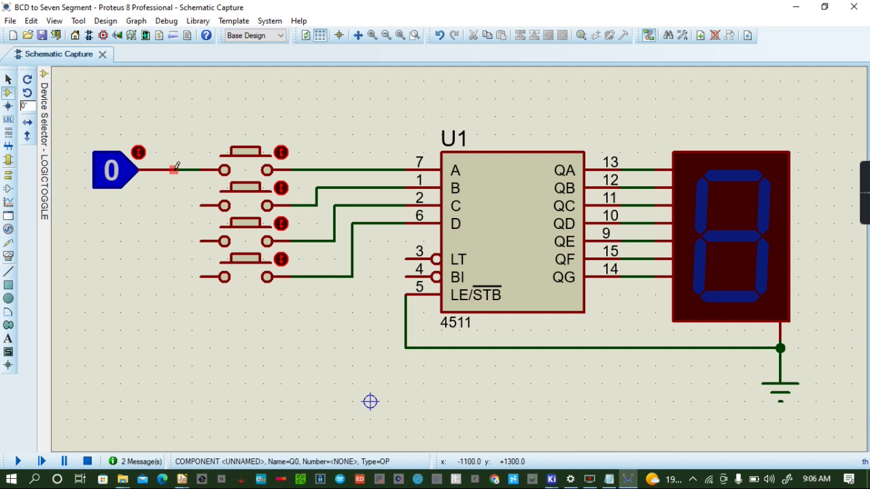
{"action": "left_click", "coordinate": [175, 170]}
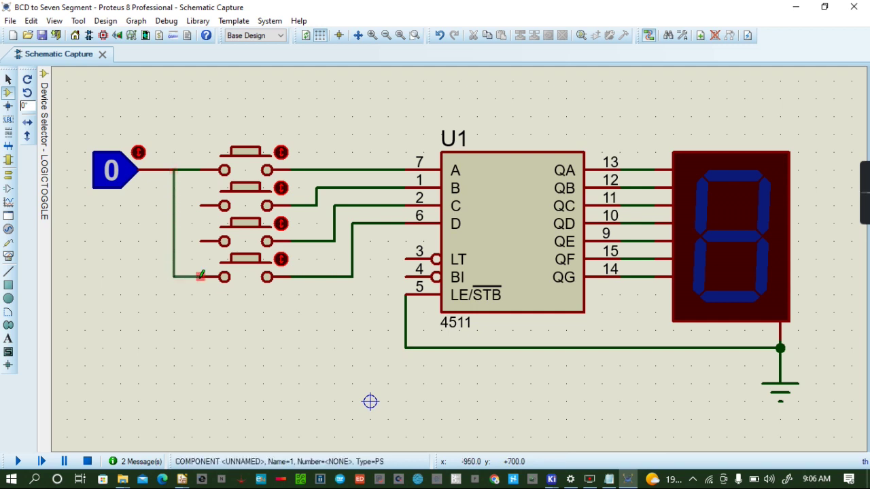
{"action": "left_click", "coordinate": [200, 275]}
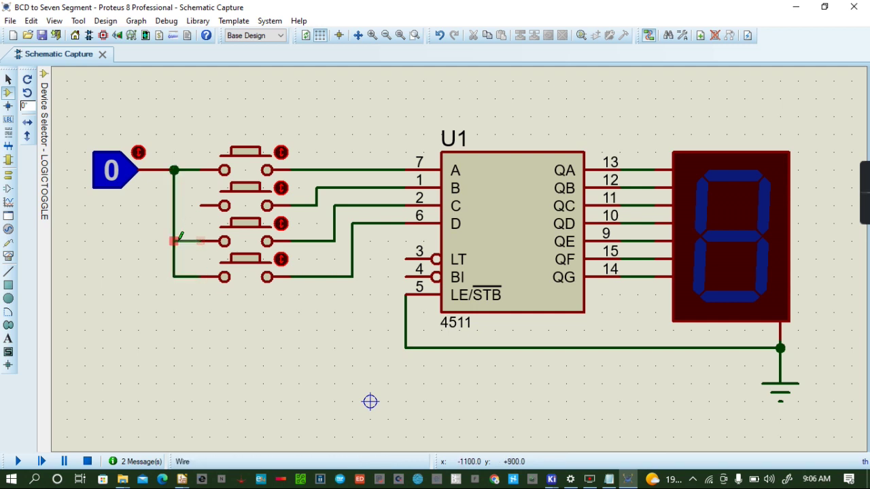
{"action": "left_click", "coordinate": [178, 239]}
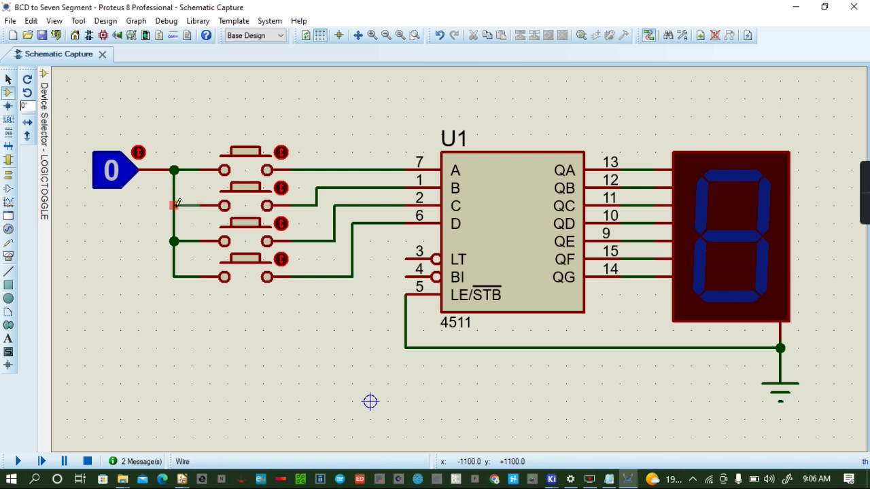
{"action": "left_click", "coordinate": [178, 204]}
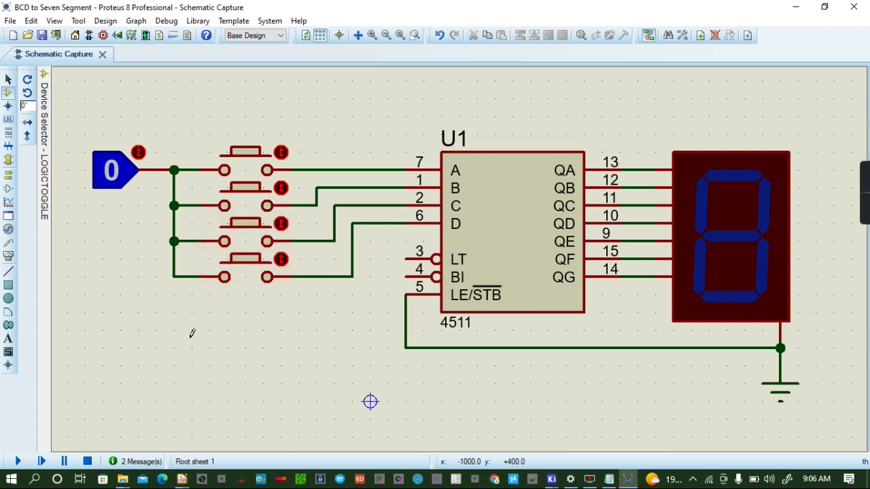
Step: Place a DC generator below the buttons and wire it to the 4511's LT and BI pins
{"action": "left_click", "coordinate": [7, 178]}
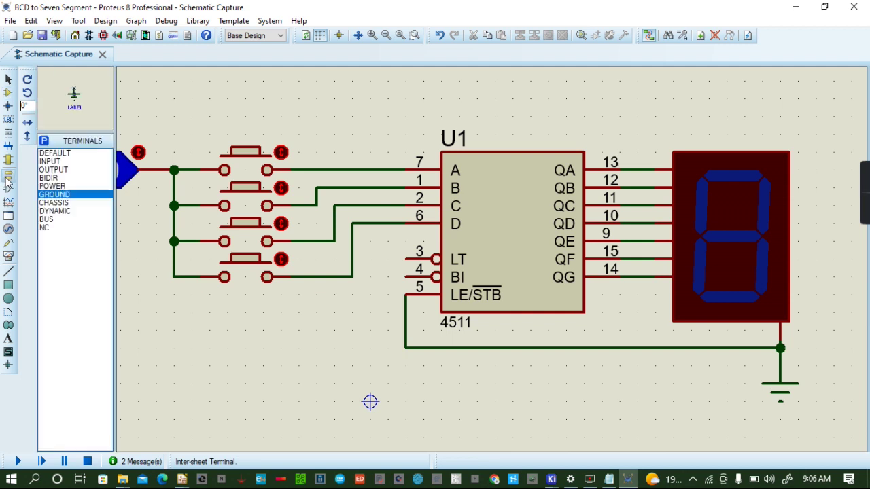
{"action": "left_click", "coordinate": [8, 229]}
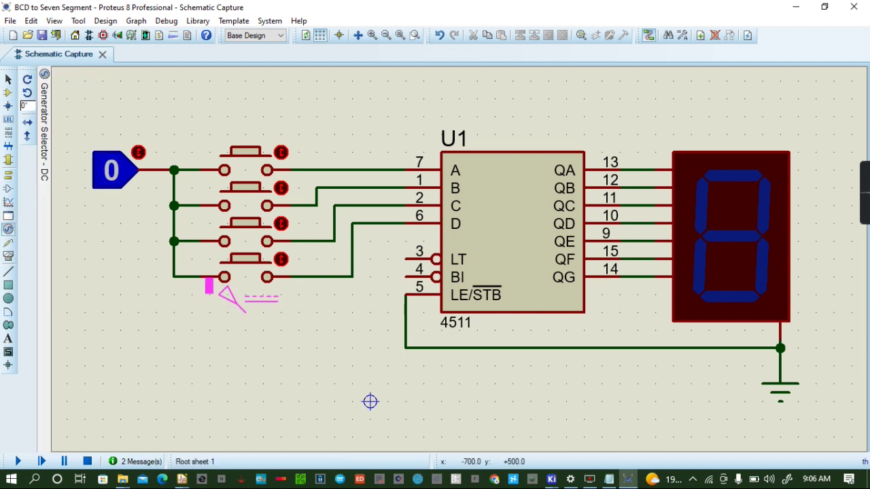
{"action": "left_click", "coordinate": [264, 330]}
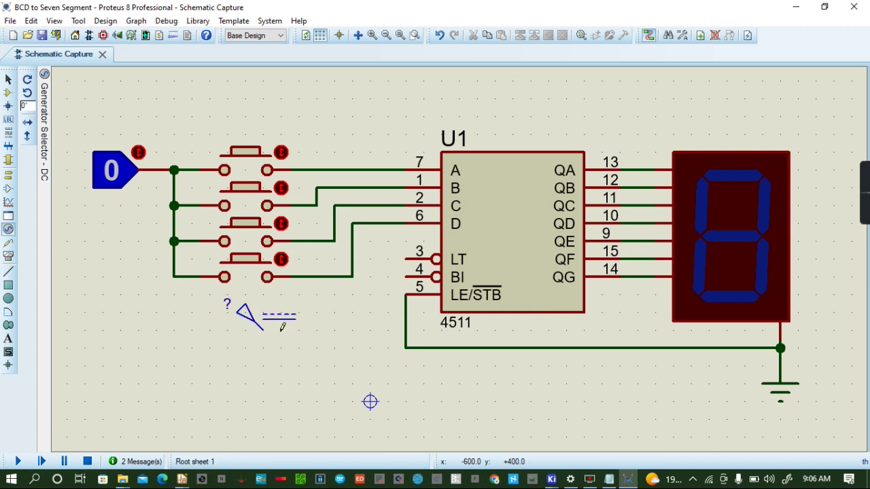
{"action": "left_click", "coordinate": [406, 257]}
{"action": "left_click", "coordinate": [371, 259]}
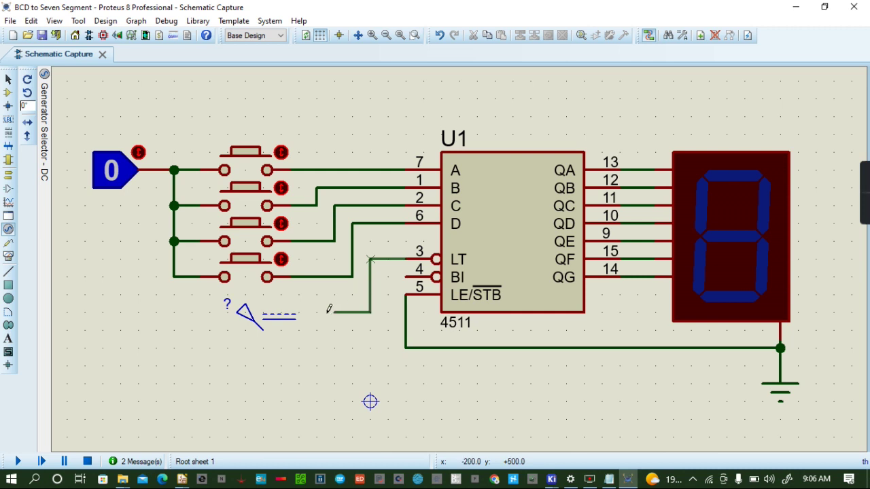
{"action": "left_click", "coordinate": [272, 330]}
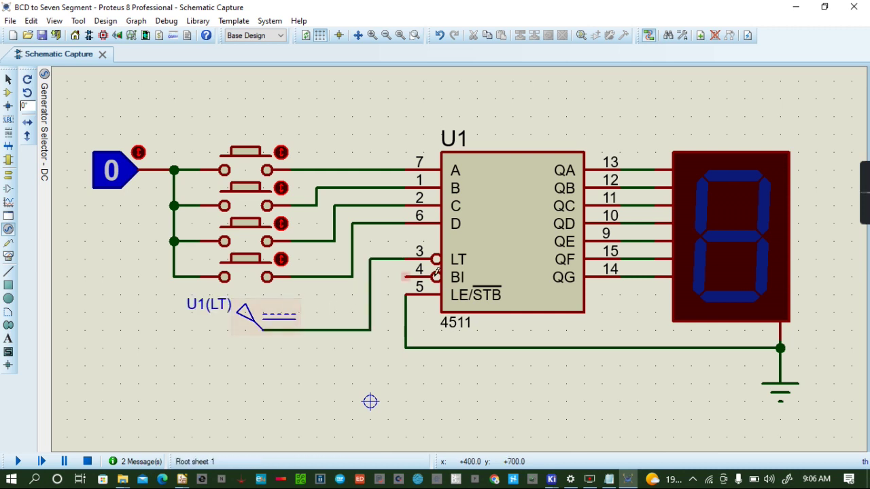
{"action": "left_click", "coordinate": [393, 277]}
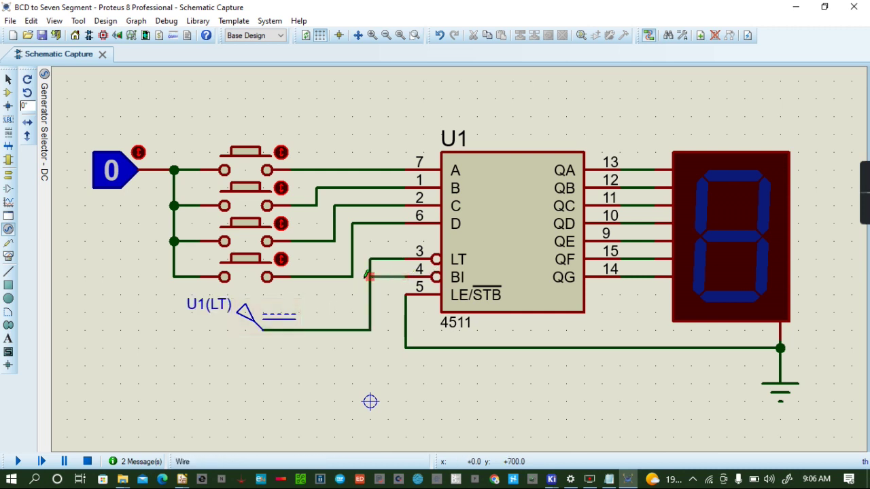
{"action": "left_click", "coordinate": [369, 276]}
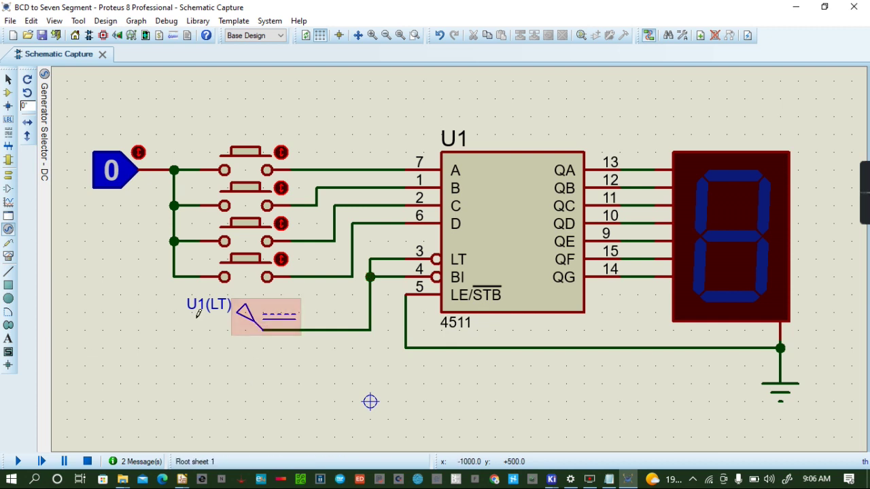
Step: Set the U1(LT) generator's voltage to 5 V
{"action": "double_click", "coordinate": [251, 332]}
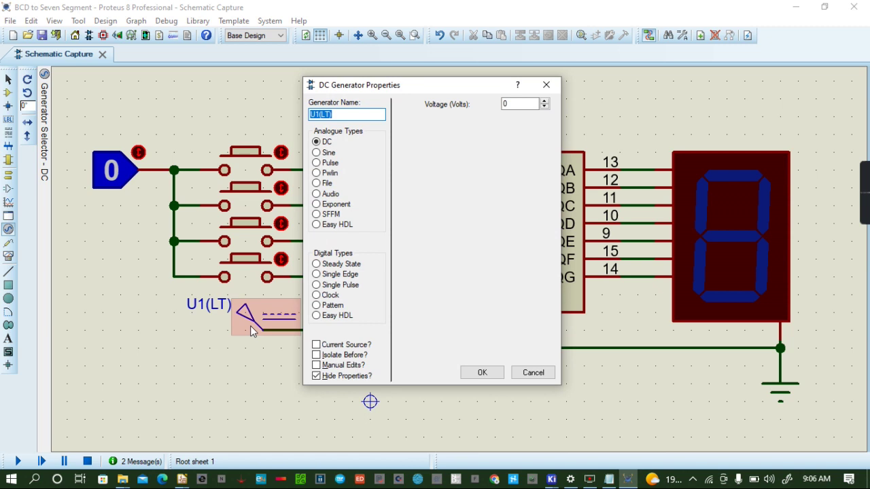
{"action": "left_click", "coordinate": [523, 106]}
{"action": "type", "text": "5"}
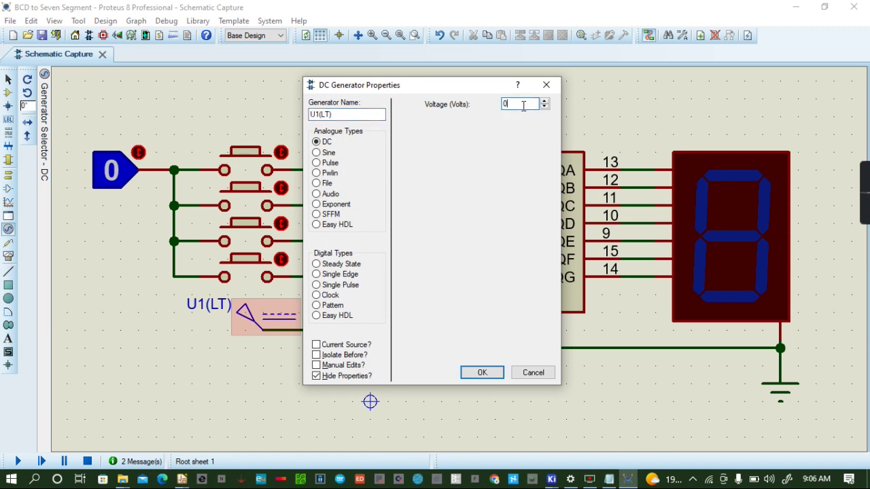
{"action": "left_click", "coordinate": [484, 378]}
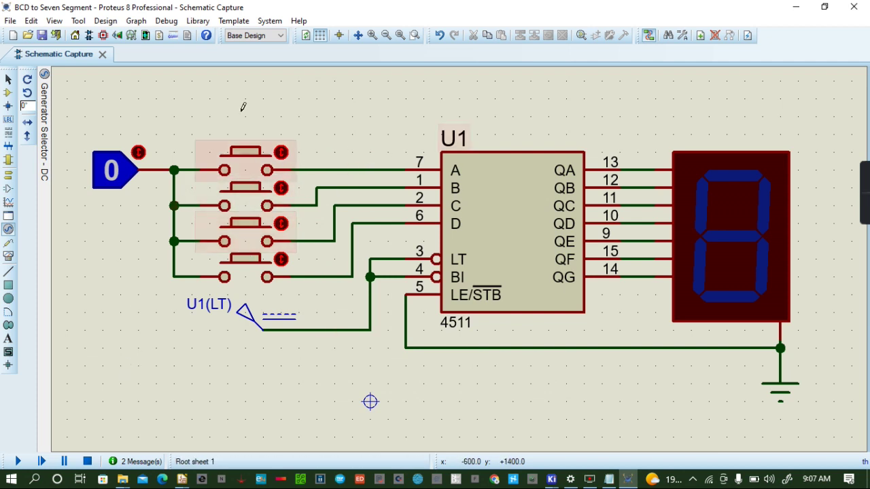
Step: Set the logic toggle to 1, then test-run the simulation by pressing and releasing the top button
{"action": "left_click", "coordinate": [138, 152]}
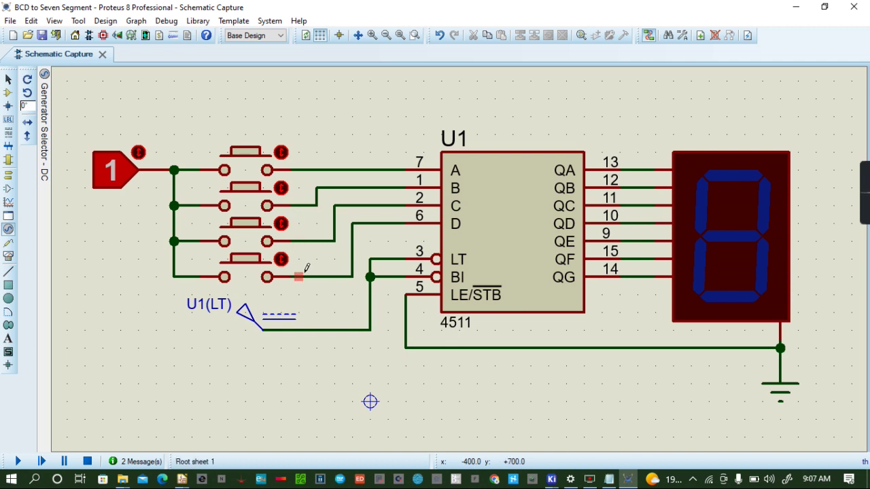
{"action": "left_click", "coordinate": [286, 151]}
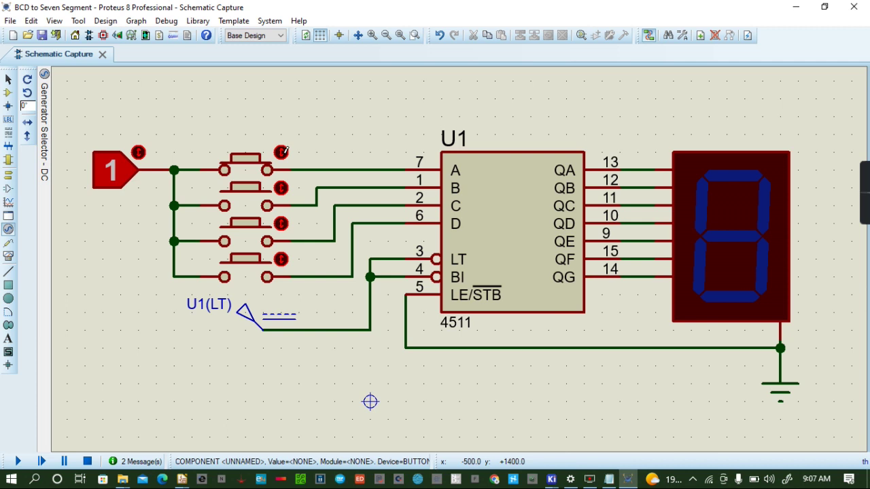
{"action": "left_click", "coordinate": [19, 461]}
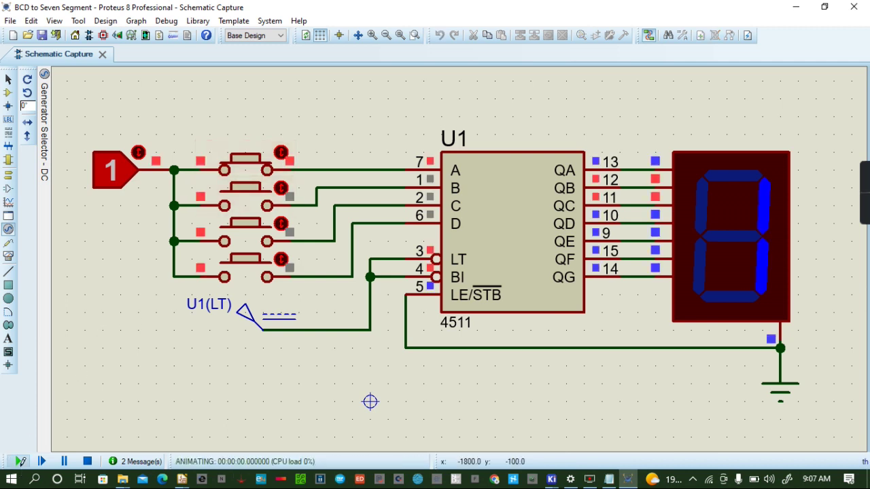
{"action": "left_click", "coordinate": [285, 151]}
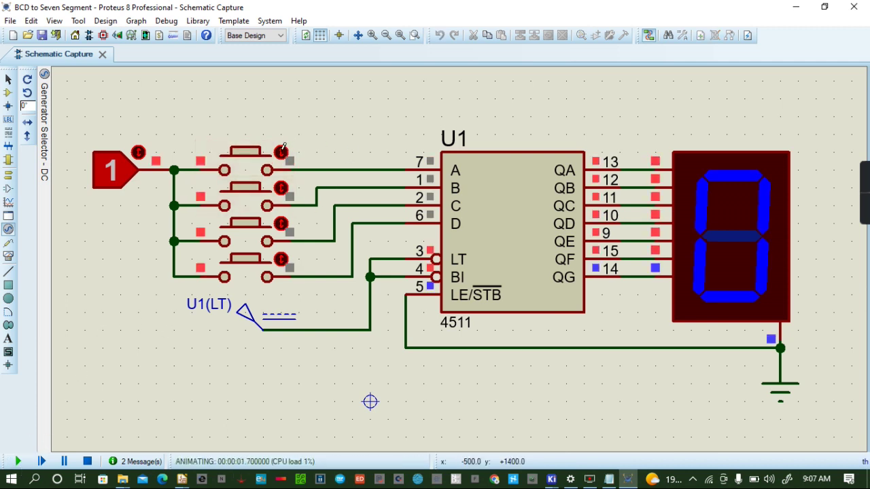
{"action": "left_click", "coordinate": [87, 461]}
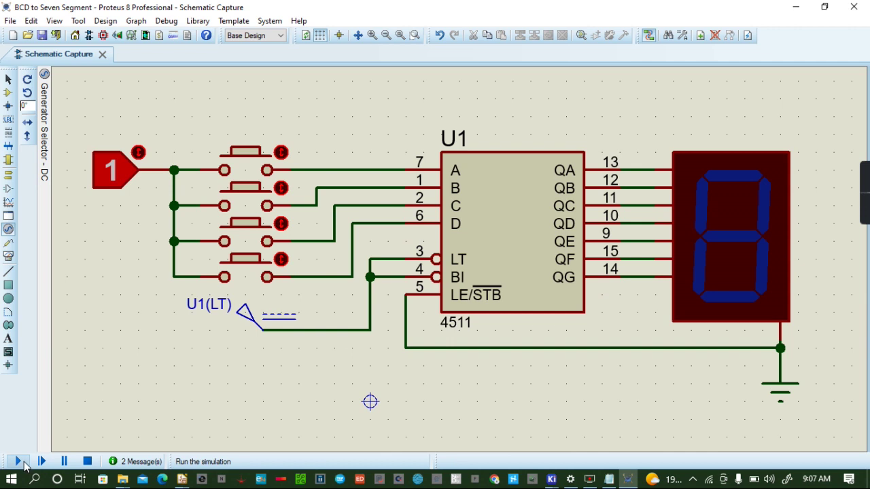
{"action": "left_click", "coordinate": [19, 462]}
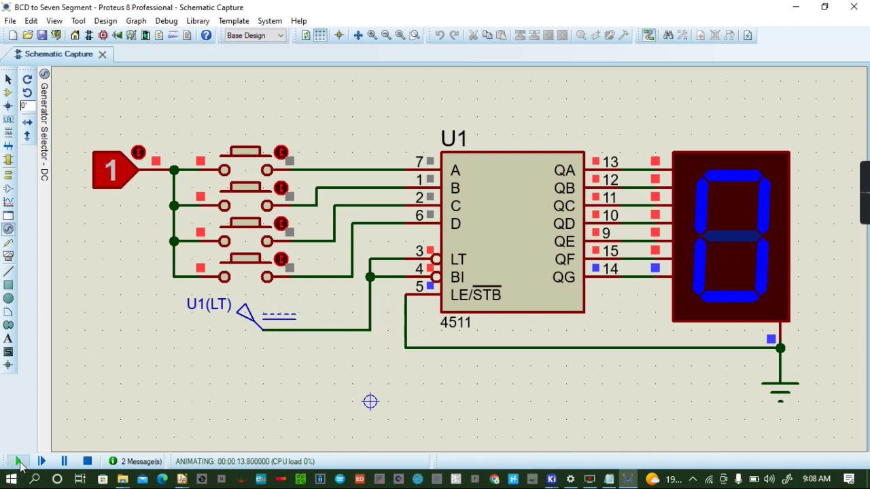
Step: Stop the simulation and label the top three button wires A, B and C
{"action": "left_click", "coordinate": [87, 461]}
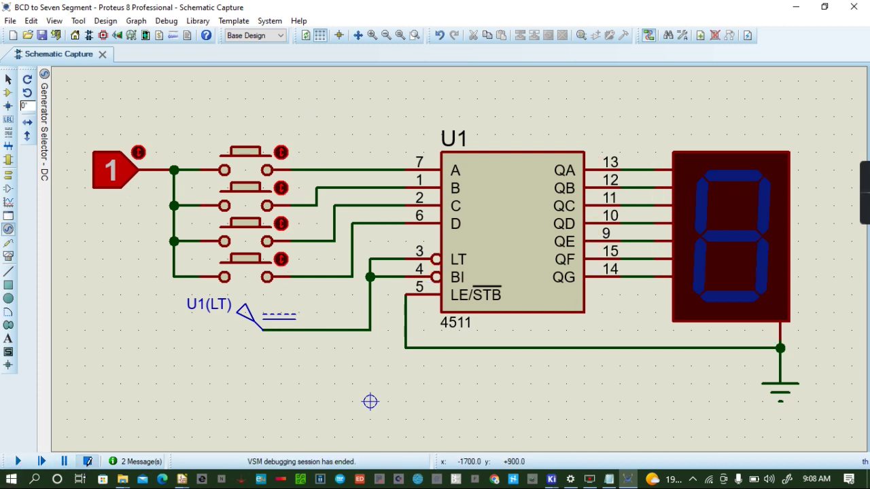
{"action": "left_click", "coordinate": [8, 338]}
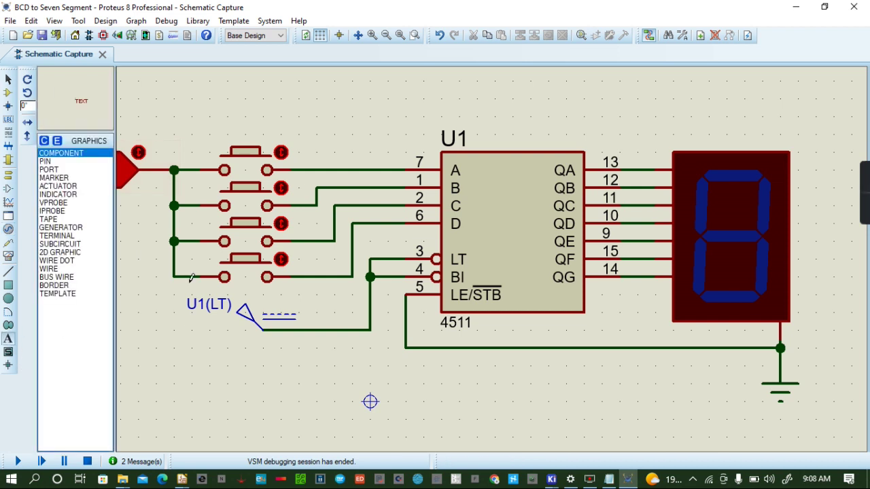
{"action": "left_click", "coordinate": [312, 153]}
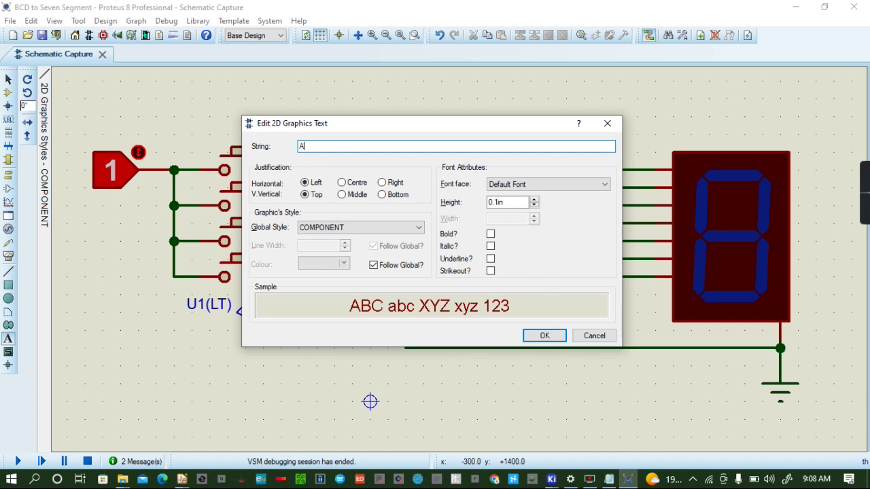
{"action": "left_click", "coordinate": [554, 335]}
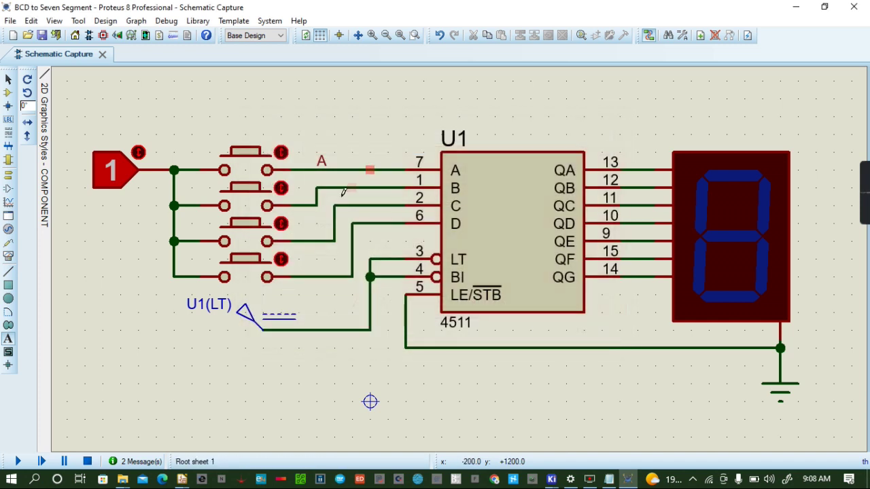
{"action": "left_click", "coordinate": [310, 177]}
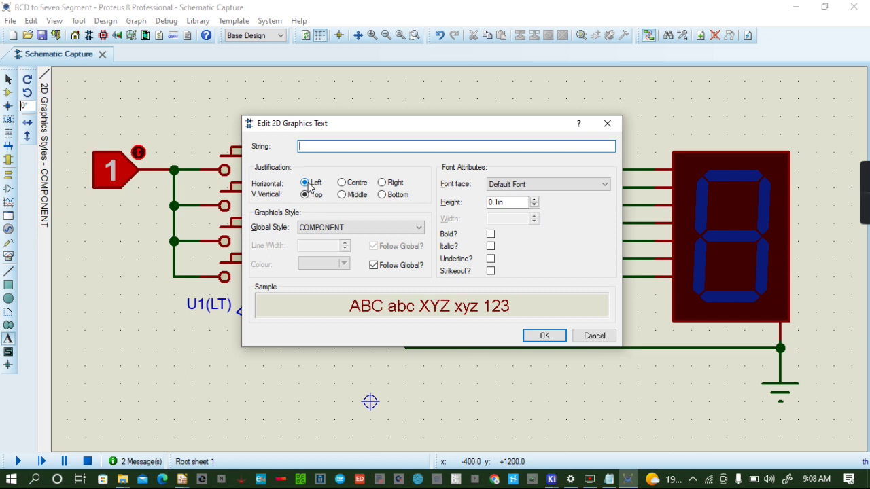
{"action": "type", "text": "B"}
{"action": "left_click", "coordinate": [537, 335]}
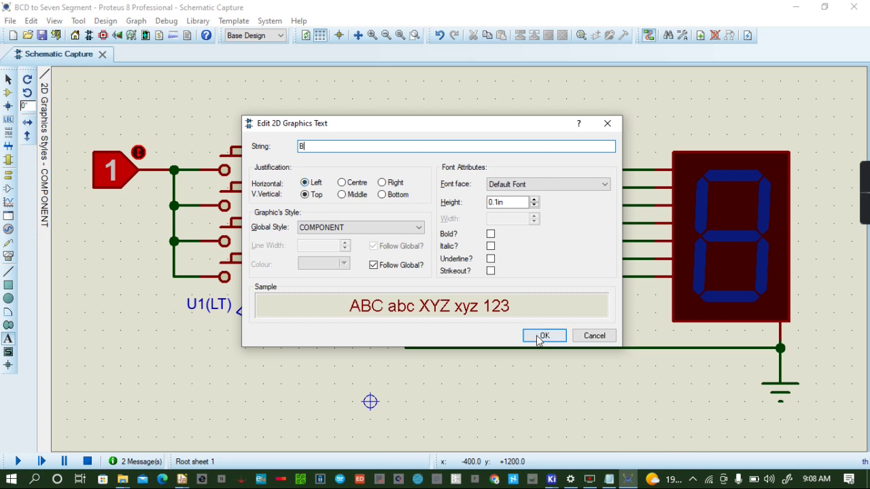
{"action": "left_click", "coordinate": [316, 232]}
{"action": "type", "text": "C"}
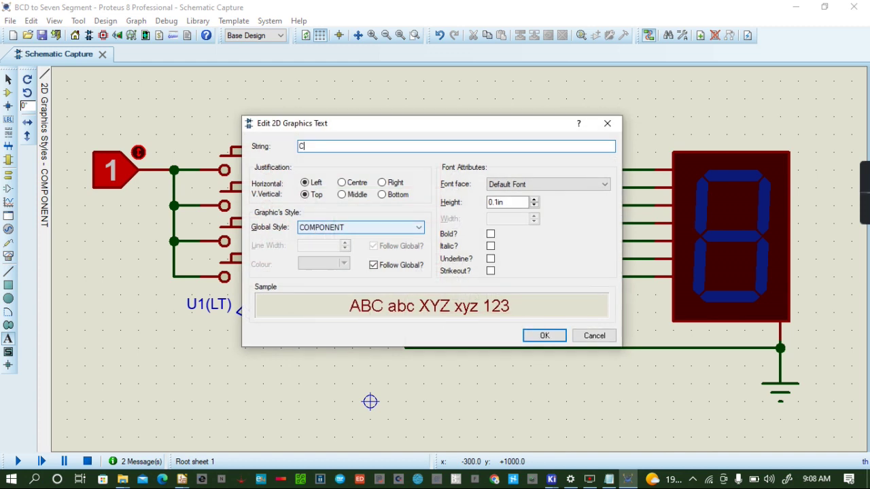
{"action": "left_click", "coordinate": [552, 337]}
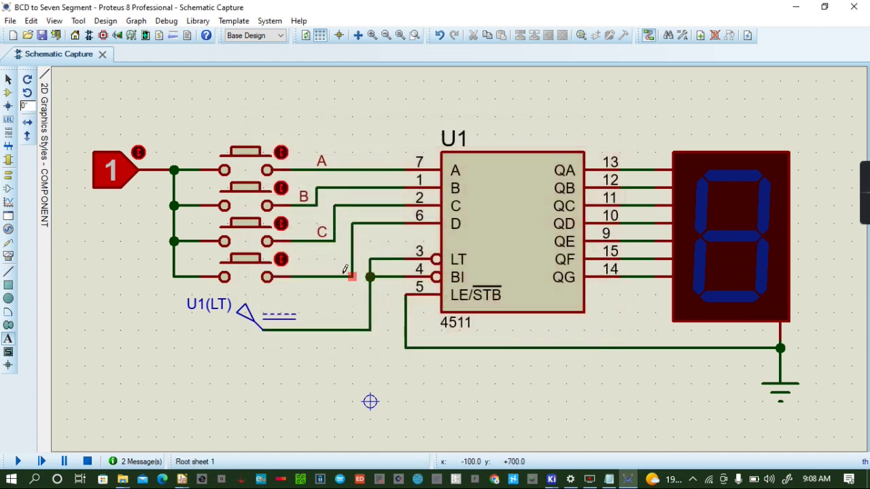
{"action": "left_click", "coordinate": [323, 266]}
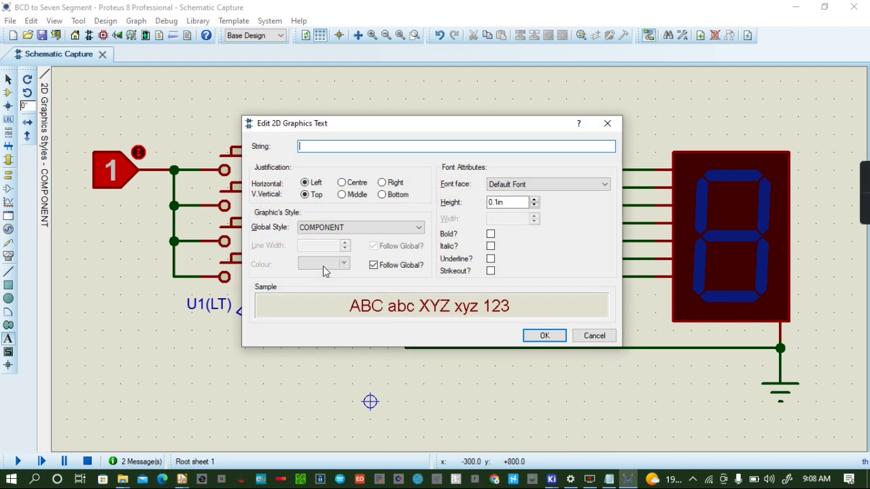
Step: Label the bottom button's wire D, then operate the top button and the display area
{"action": "type", "text": "D"}
{"action": "left_click", "coordinate": [545, 337]}
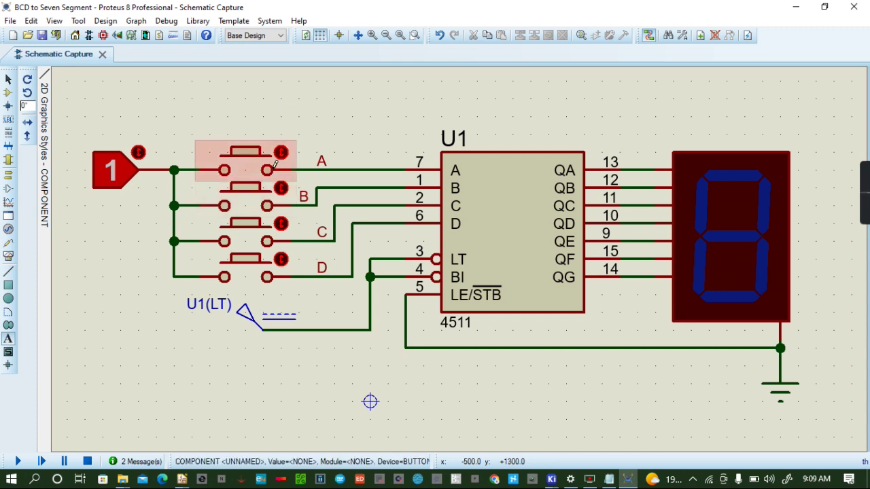
{"action": "left_click", "coordinate": [287, 150]}
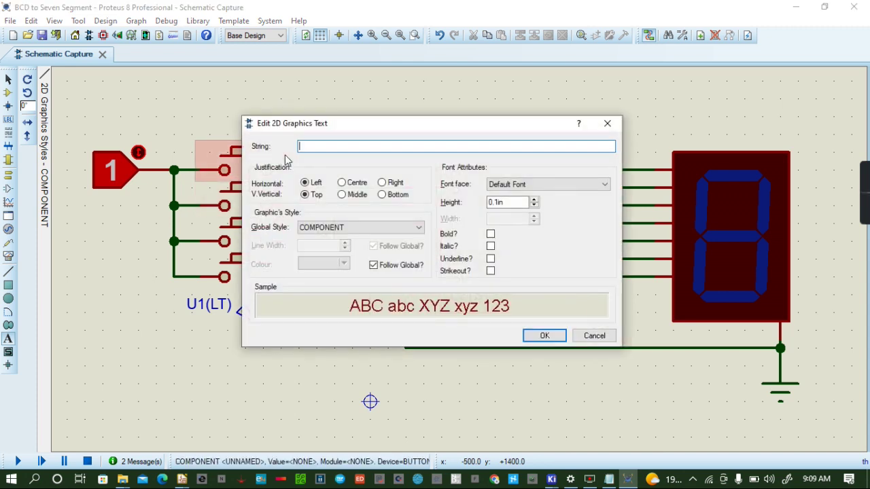
{"action": "left_click", "coordinate": [606, 124]}
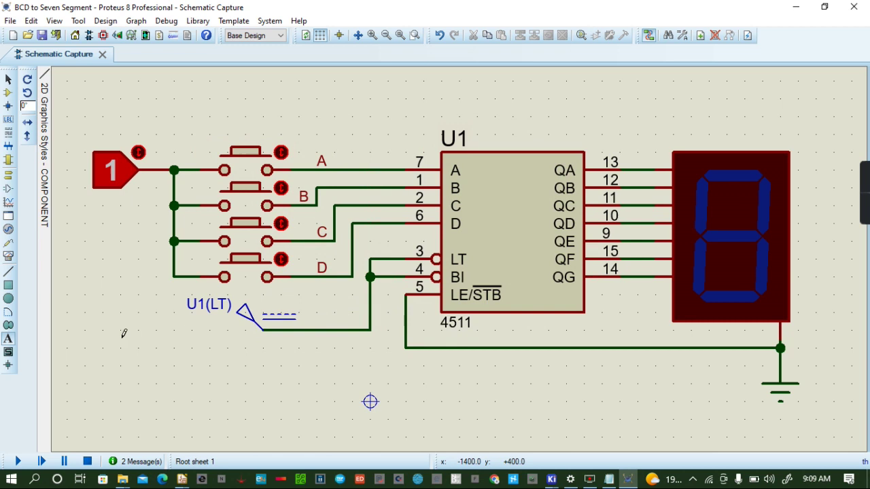
Step: Start the simulation and show digits 1, 2 and 3 using pushbuttons A and B
{"action": "left_click", "coordinate": [22, 460]}
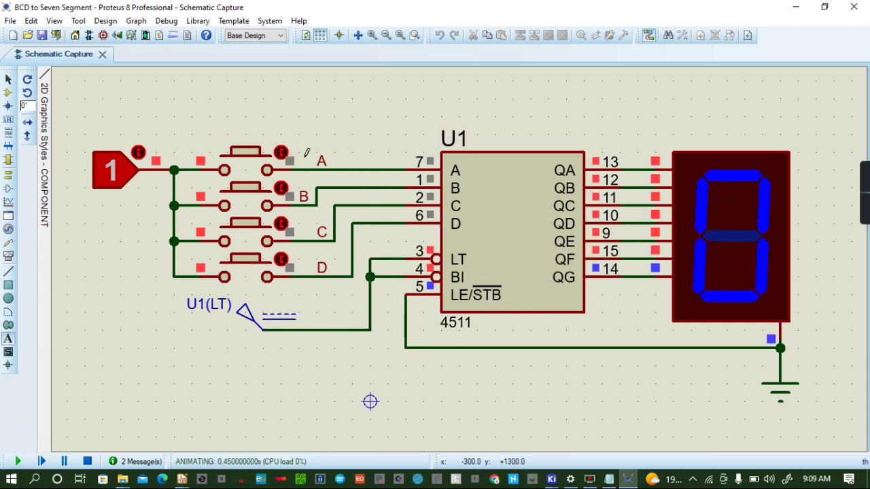
{"action": "left_click", "coordinate": [282, 150]}
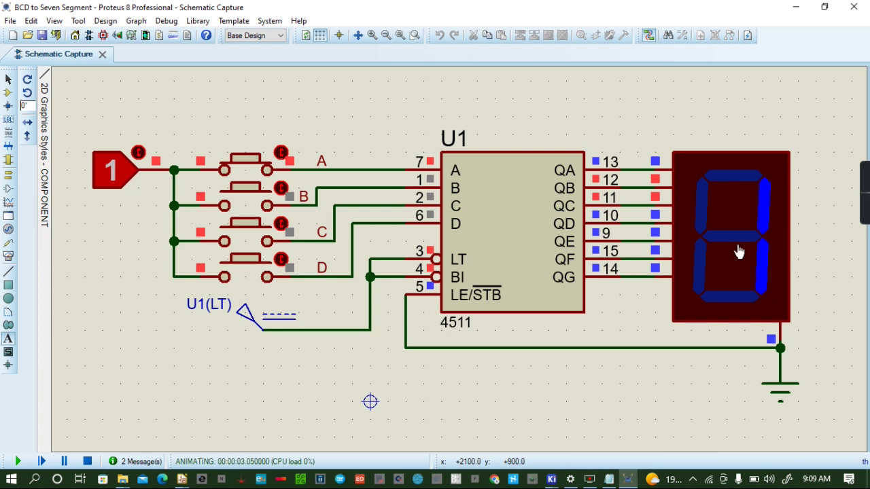
{"action": "left_click", "coordinate": [282, 150]}
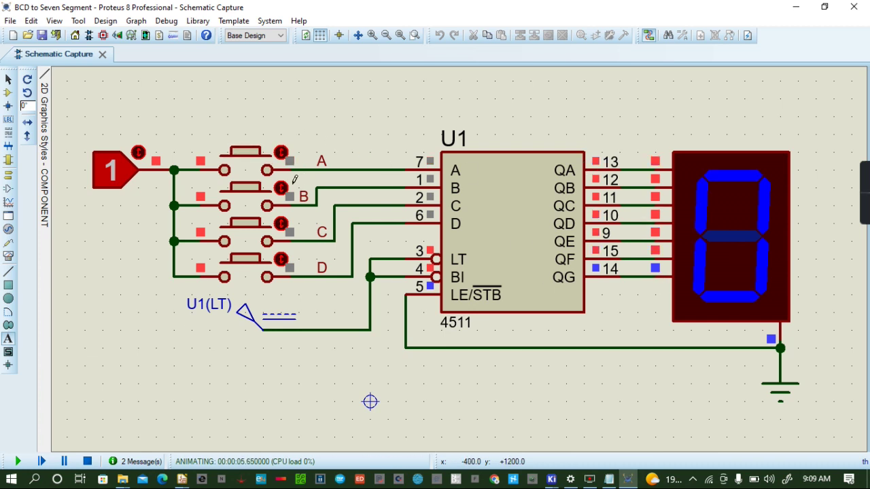
{"action": "left_click", "coordinate": [286, 182]}
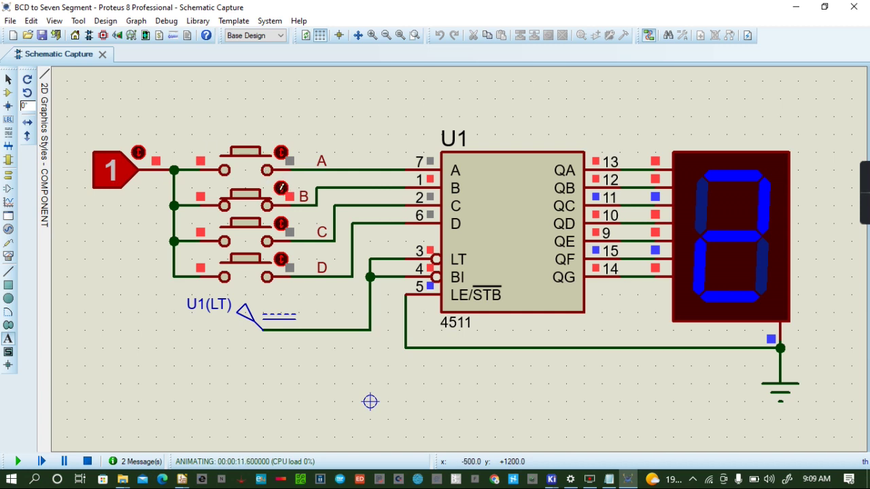
{"action": "left_click", "coordinate": [282, 151]}
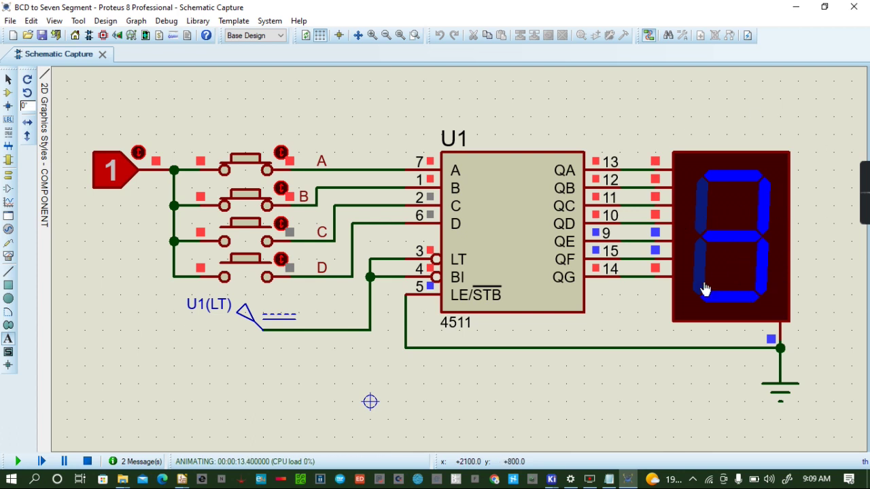
Step: Return the display to 0, show 2 with input B, then 4 with input C
{"action": "left_click", "coordinate": [283, 185]}
{"action": "left_click", "coordinate": [285, 151]}
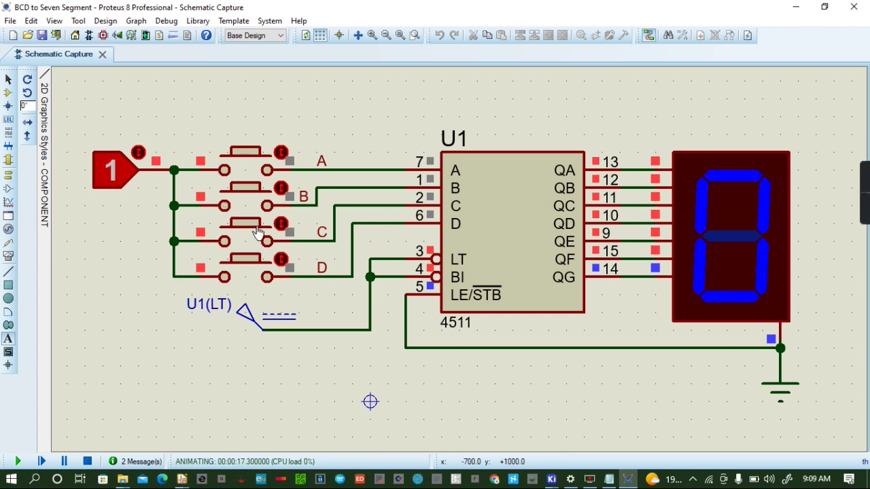
{"action": "left_click", "coordinate": [283, 186]}
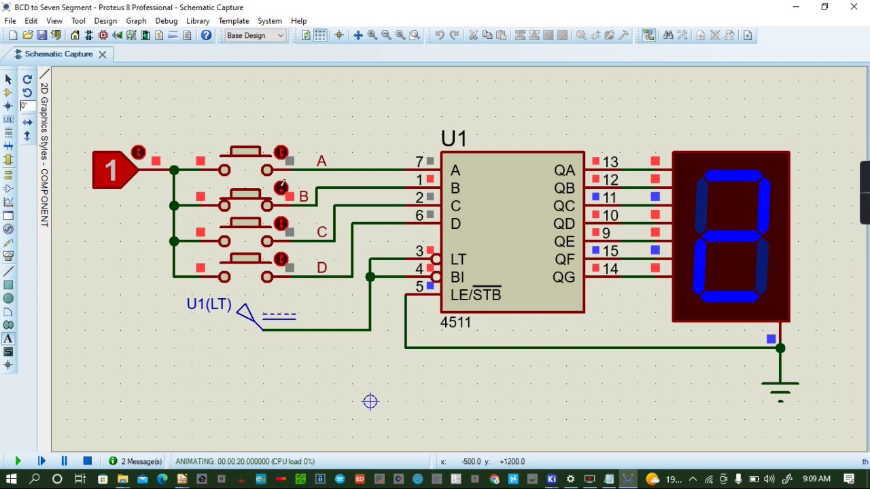
{"action": "left_click", "coordinate": [283, 186]}
{"action": "left_click", "coordinate": [286, 218]}
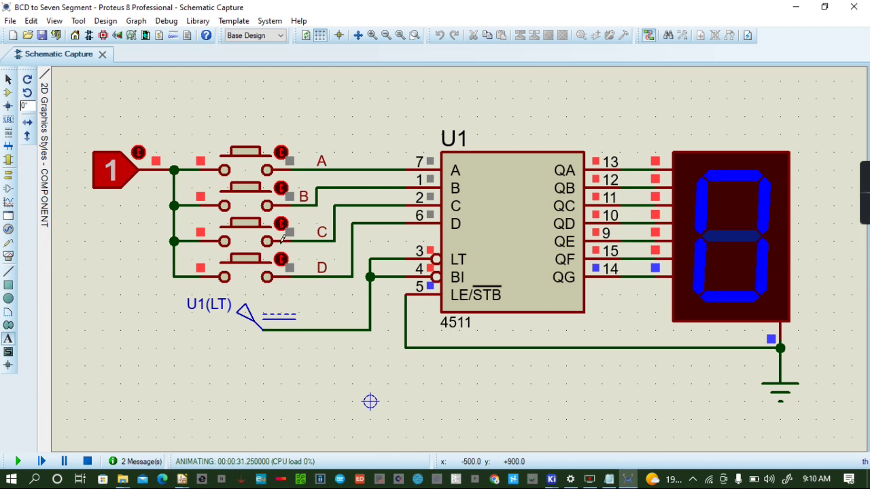
Step: Show 8 and 2, testing the invalid B+D codes that blank the display, then return to 0
{"action": "left_click", "coordinate": [282, 259]}
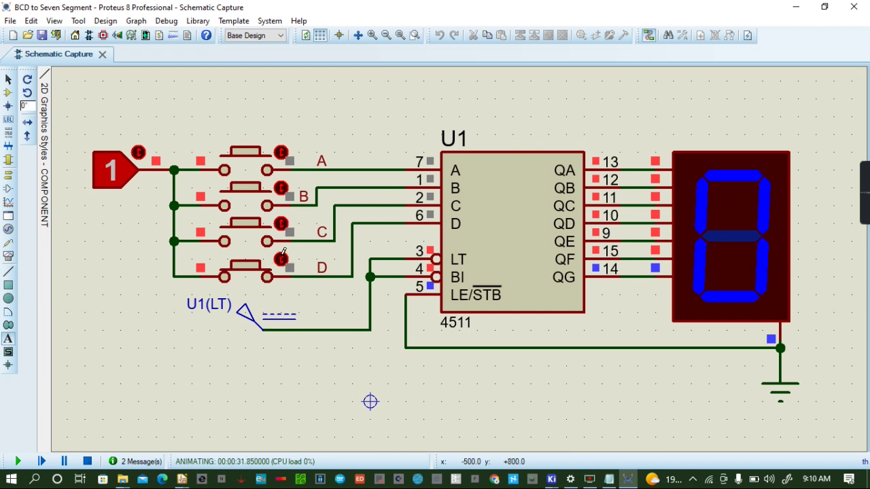
{"action": "left_click", "coordinate": [283, 187]}
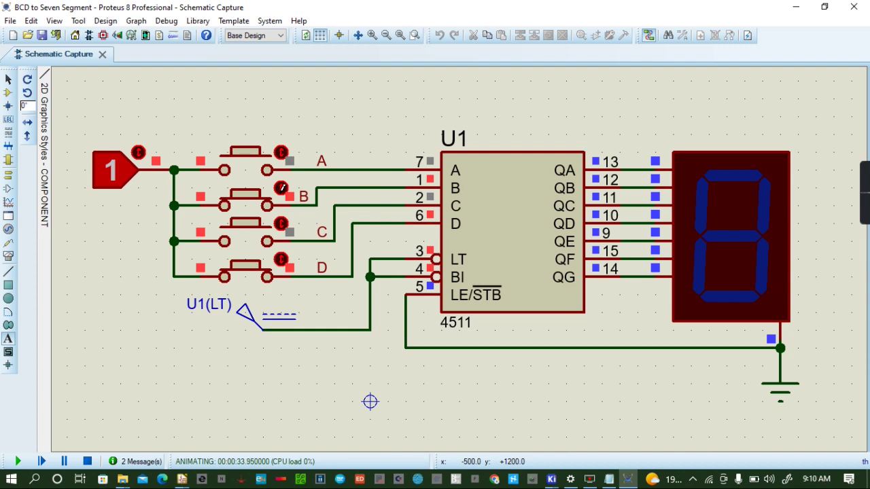
{"action": "left_click", "coordinate": [283, 256]}
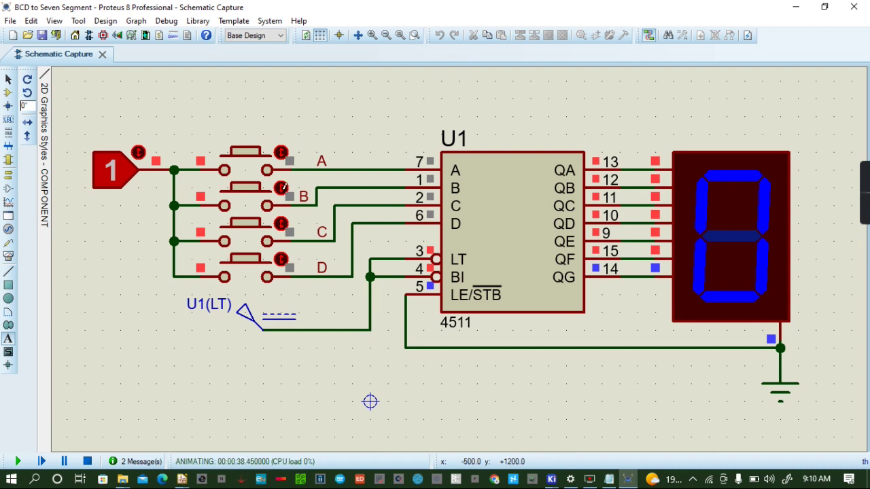
{"action": "left_click", "coordinate": [283, 187]}
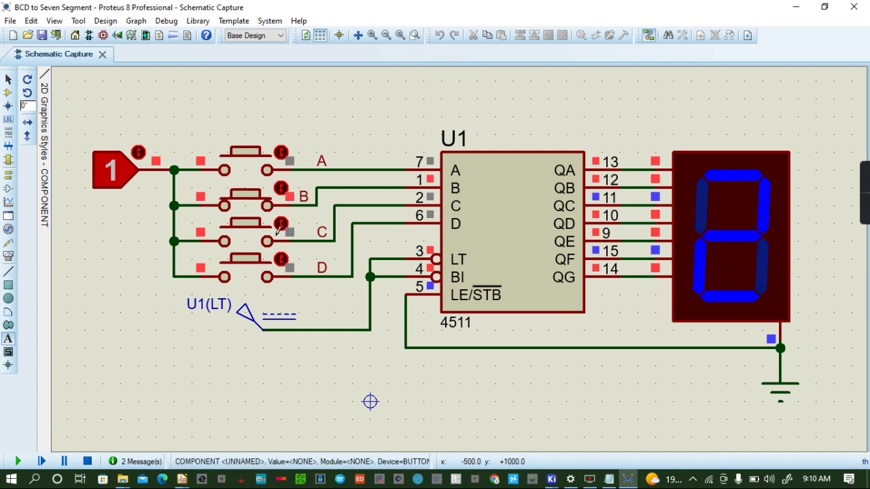
{"action": "left_click", "coordinate": [284, 256]}
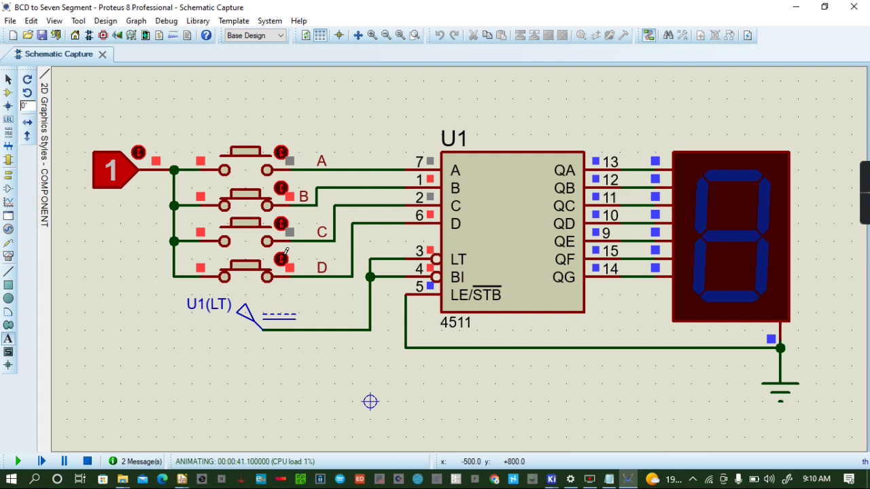
{"action": "left_click", "coordinate": [285, 255]}
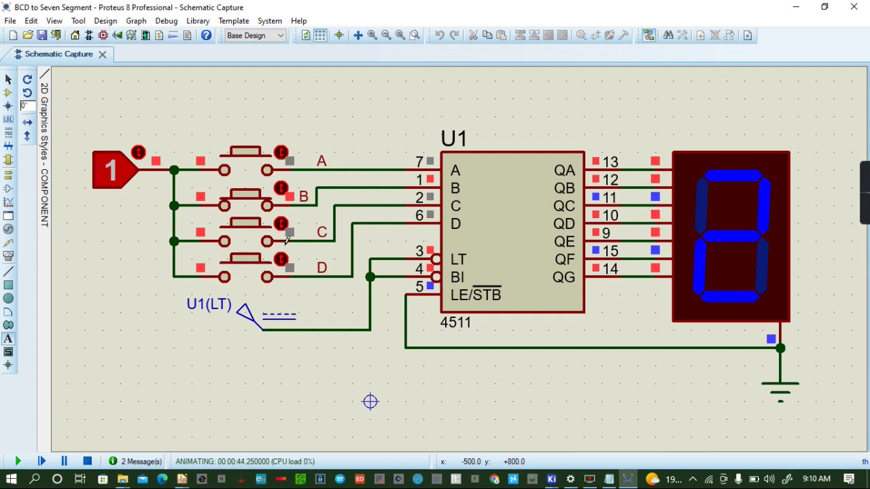
{"action": "left_click", "coordinate": [283, 187]}
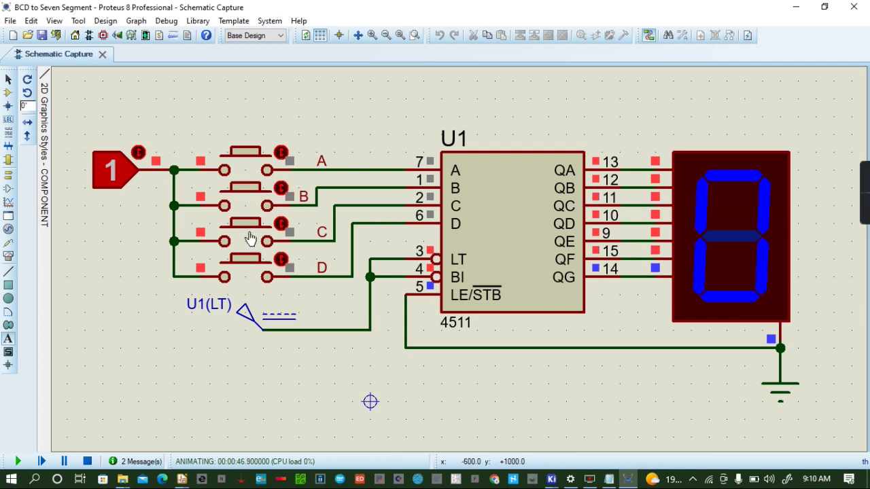
Step: Display 6 with inputs B and C, then 4, then back to 0
{"action": "left_click", "coordinate": [283, 187]}
{"action": "left_click", "coordinate": [283, 224]}
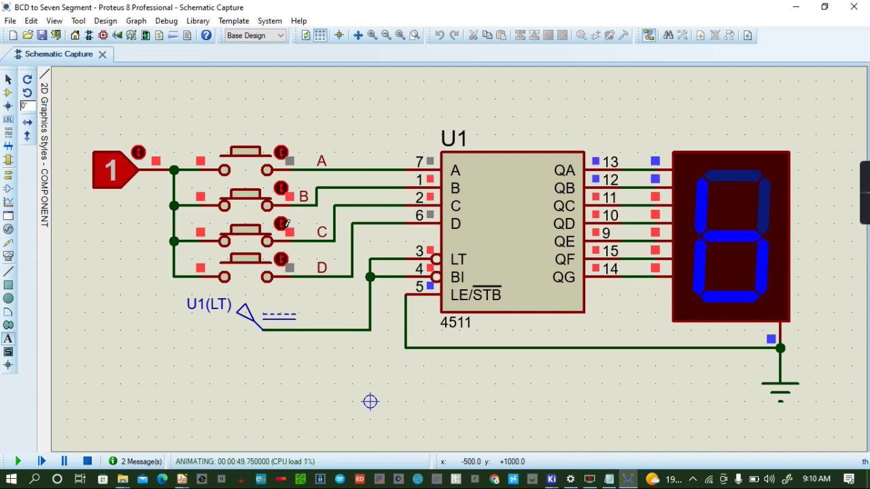
{"action": "left_click", "coordinate": [283, 187]}
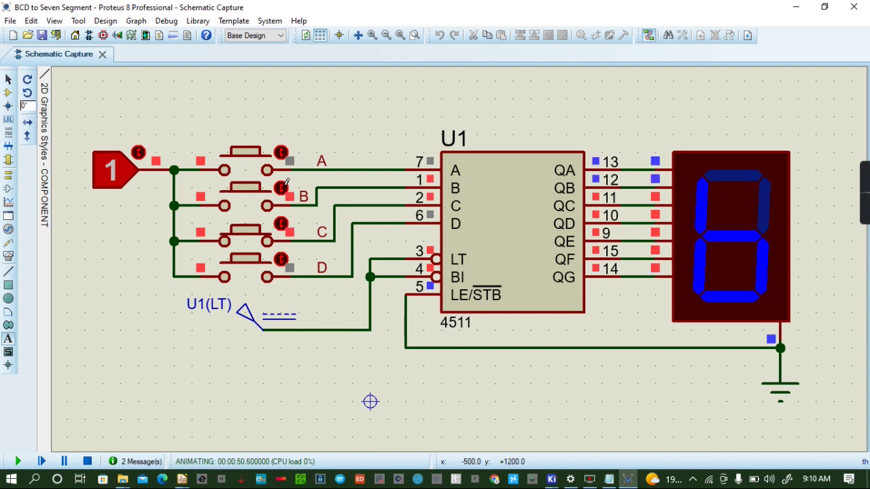
{"action": "left_click", "coordinate": [287, 223]}
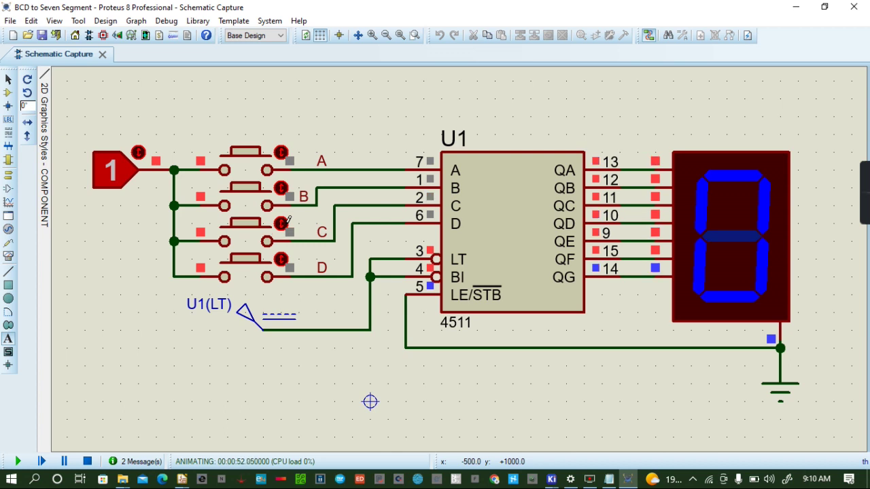
Step: Show 8 with input D, then build up inputs A, B and C to display 1, 3 and 7
{"action": "left_click", "coordinate": [282, 259]}
{"action": "left_click", "coordinate": [285, 222]}
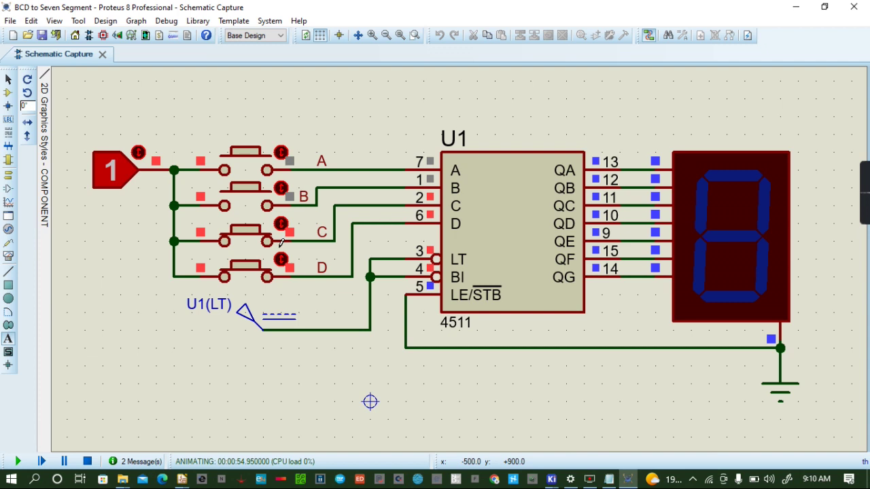
{"action": "left_click", "coordinate": [285, 221]}
{"action": "left_click", "coordinate": [282, 259]}
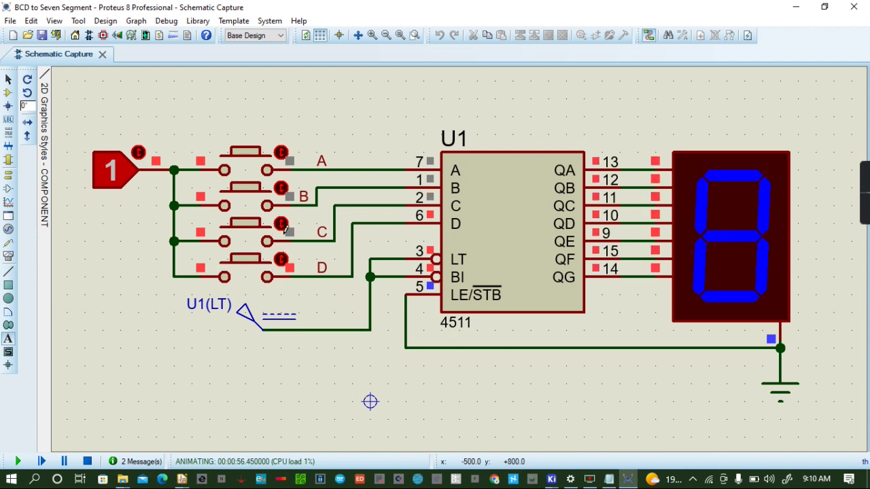
{"action": "left_click", "coordinate": [282, 152]}
{"action": "left_click", "coordinate": [283, 186]}
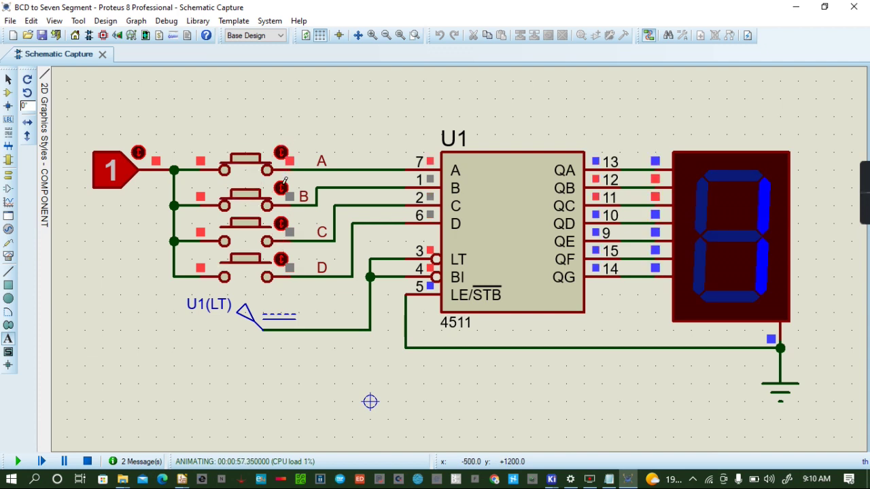
{"action": "left_click", "coordinate": [280, 224]}
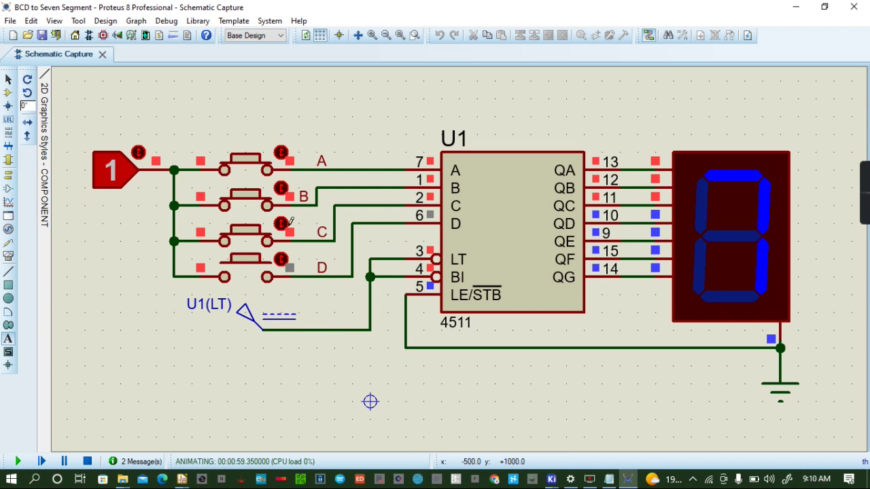
Step: Release all inputs to 0, then display 1 with A and 5 with A+C, and return to 0
{"action": "left_click", "coordinate": [284, 223]}
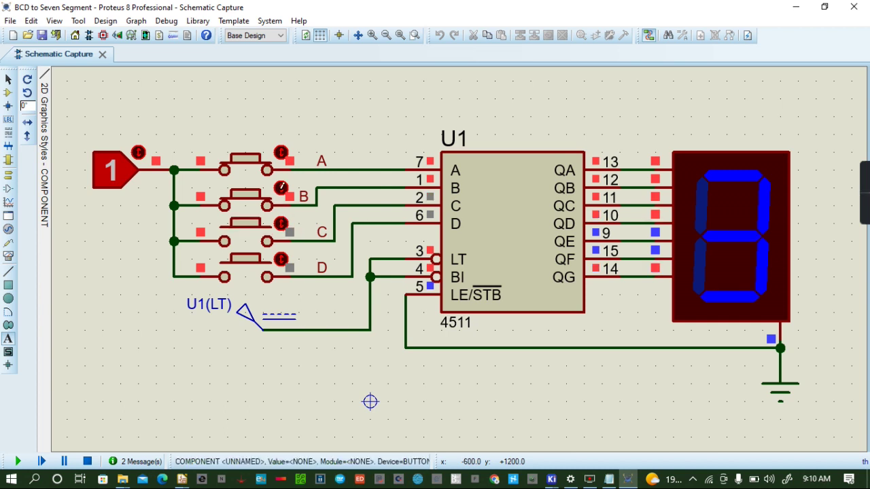
{"action": "left_click", "coordinate": [283, 186]}
{"action": "left_click", "coordinate": [282, 152]}
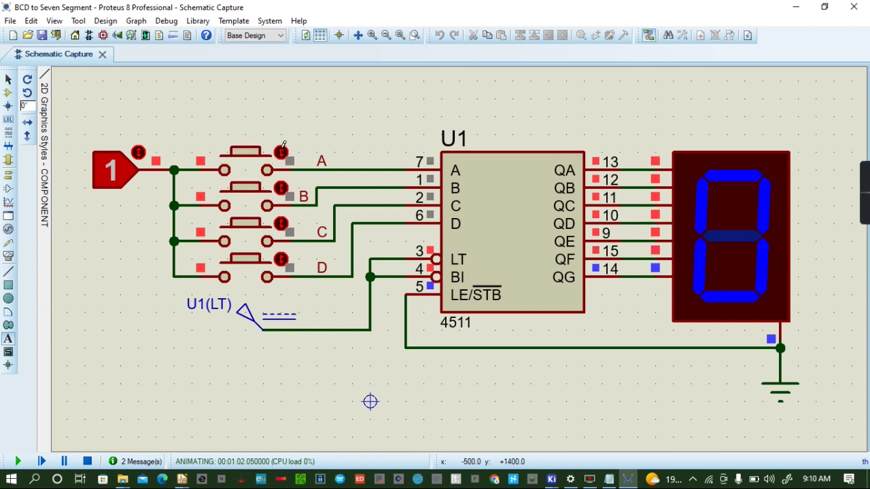
{"action": "left_click", "coordinate": [284, 151]}
{"action": "left_click", "coordinate": [283, 217]}
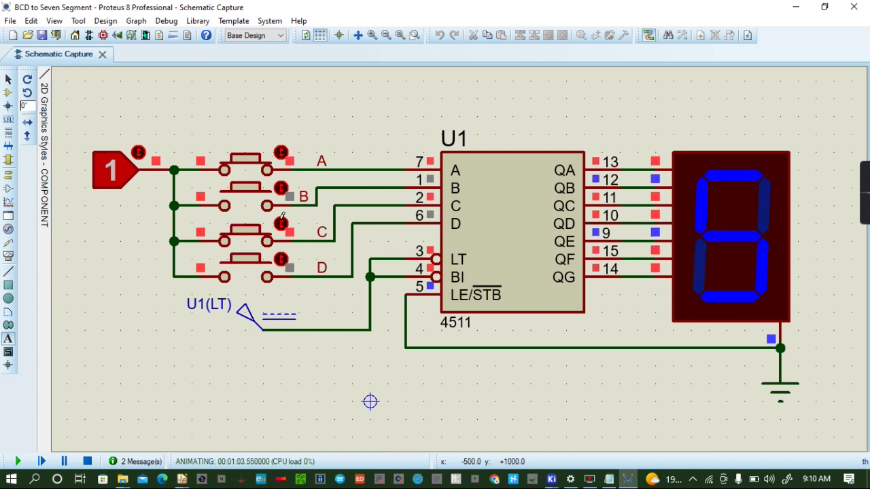
{"action": "left_click", "coordinate": [283, 219]}
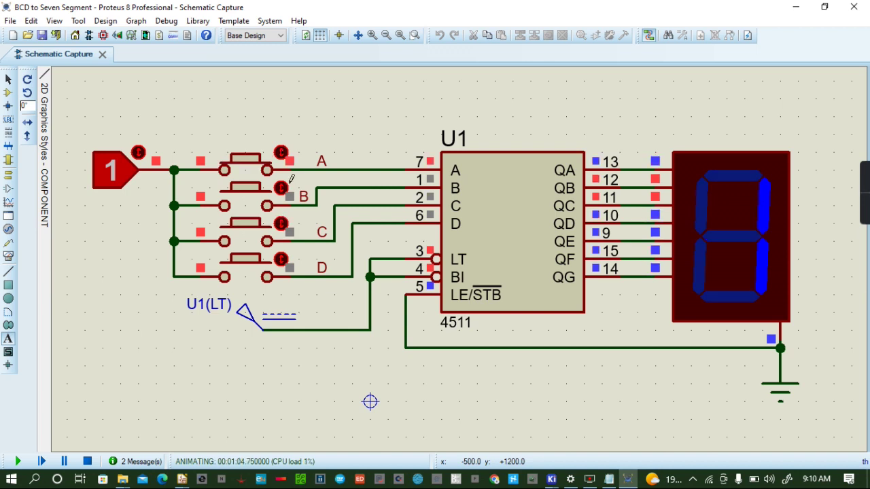
{"action": "left_click", "coordinate": [282, 147]}
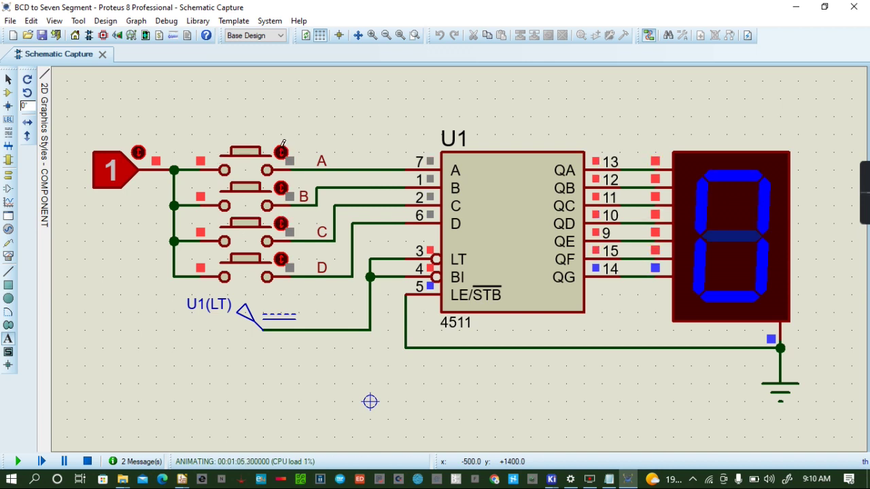
Step: Display 8 with input D, then add input A to show 9
{"action": "left_click", "coordinate": [282, 258]}
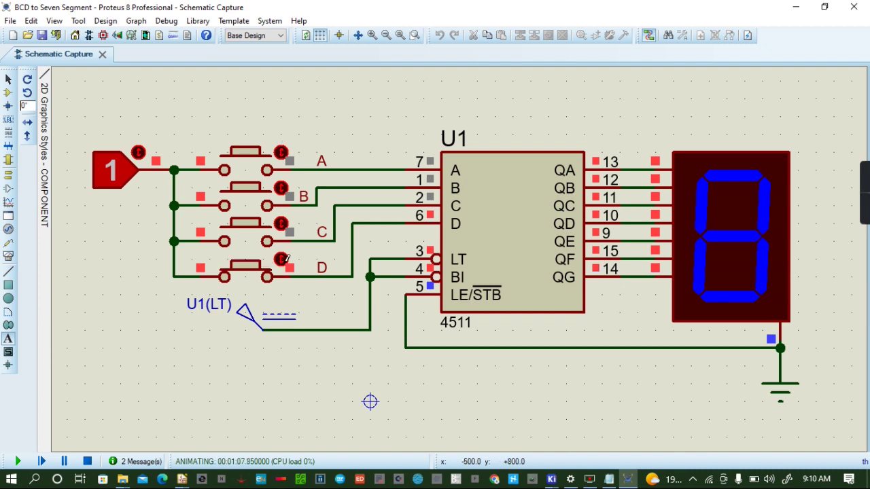
{"action": "left_click", "coordinate": [284, 259]}
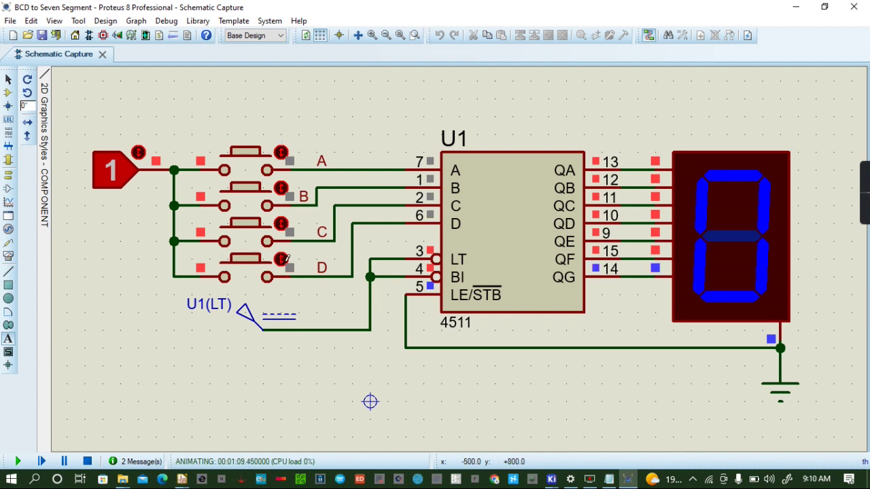
{"action": "left_click", "coordinate": [284, 259]}
{"action": "left_click", "coordinate": [282, 151]}
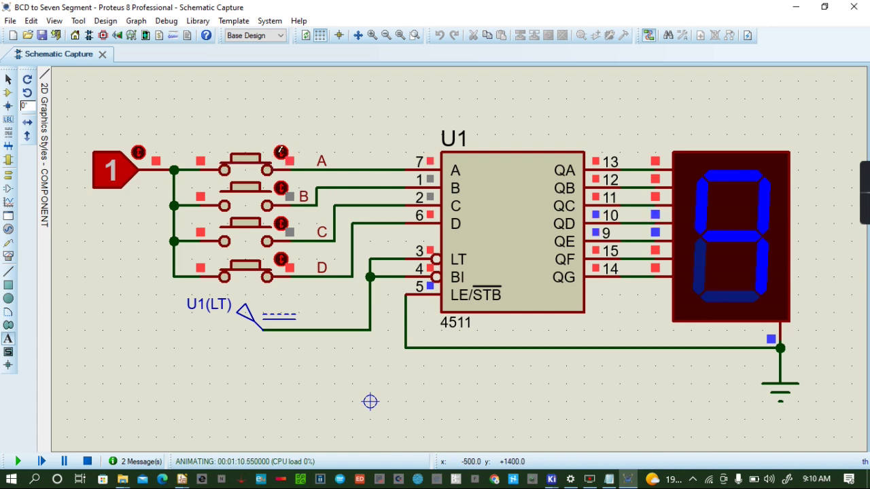